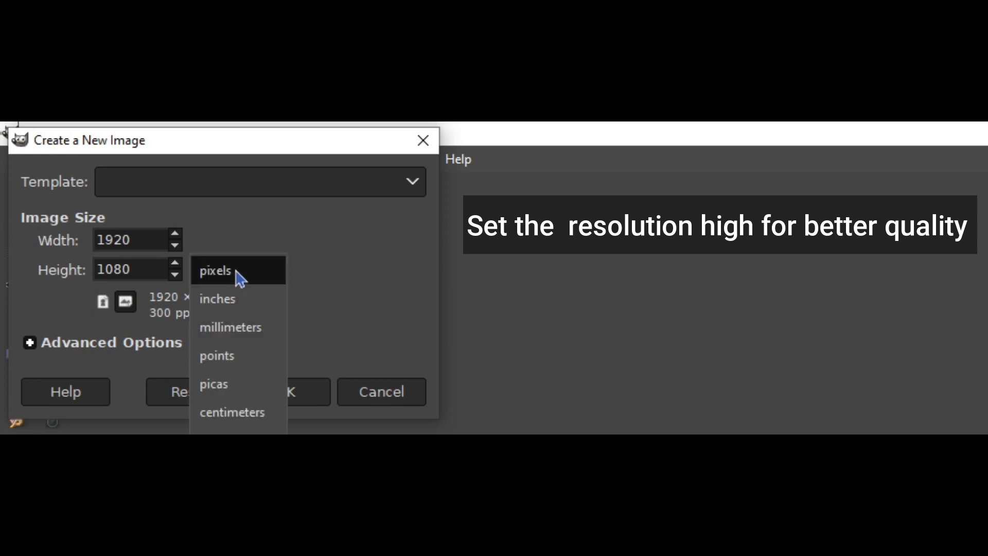
Step: Set the new image's size to 2560 by 1440 pixels
click(240, 278)
drag(130, 241, 80, 240)
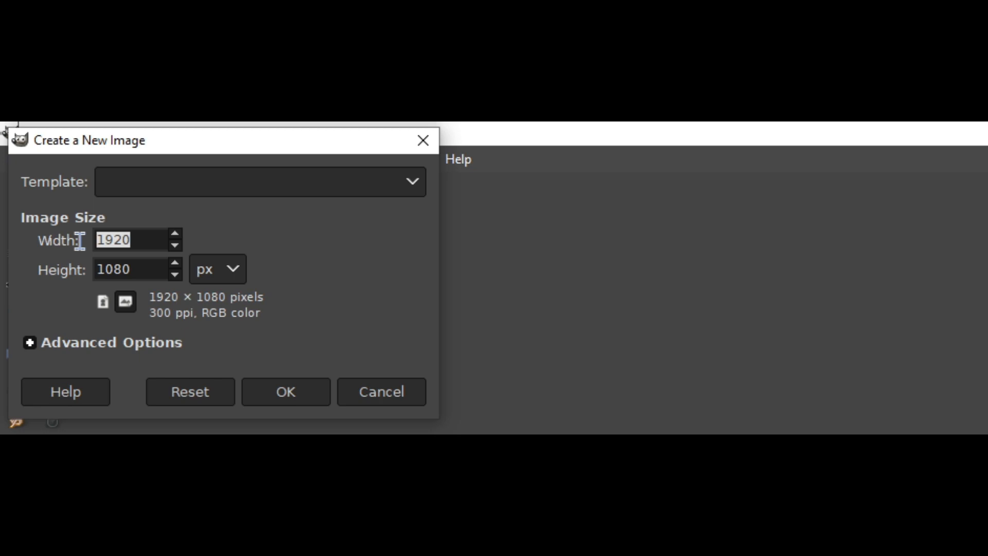
text(2)
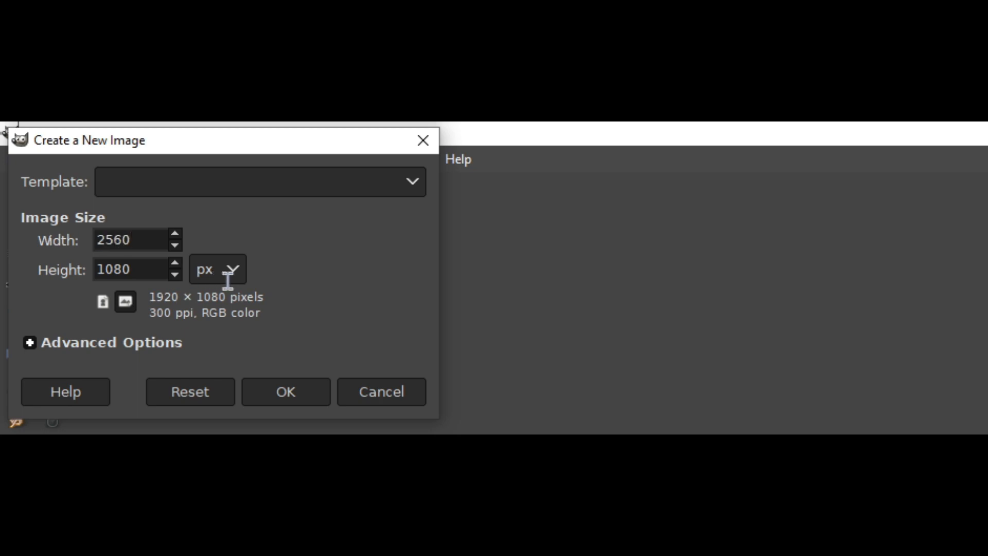
key(Tab)
text(1)
Step: Choose transparency as the new image's fill in the advanced options and create the image
click(55, 342)
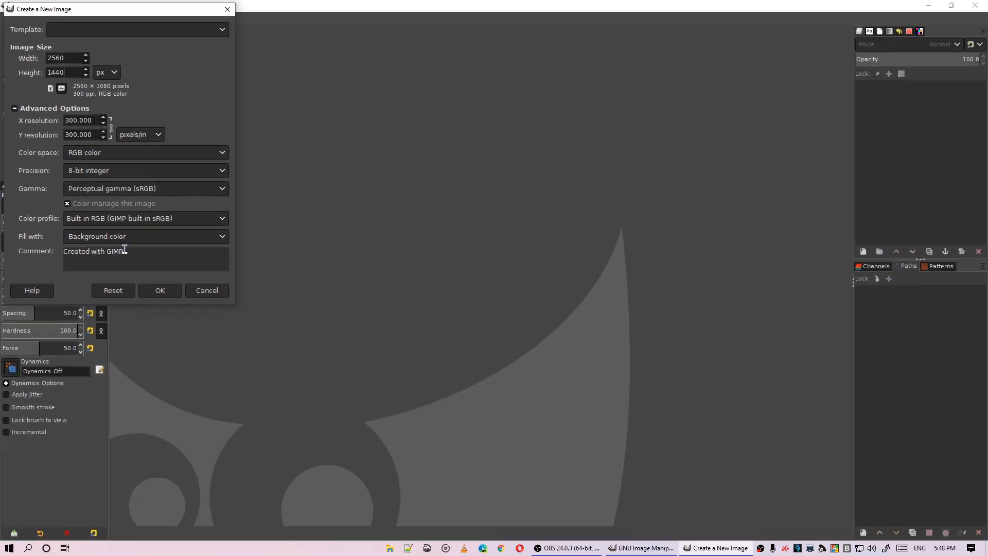
click(125, 240)
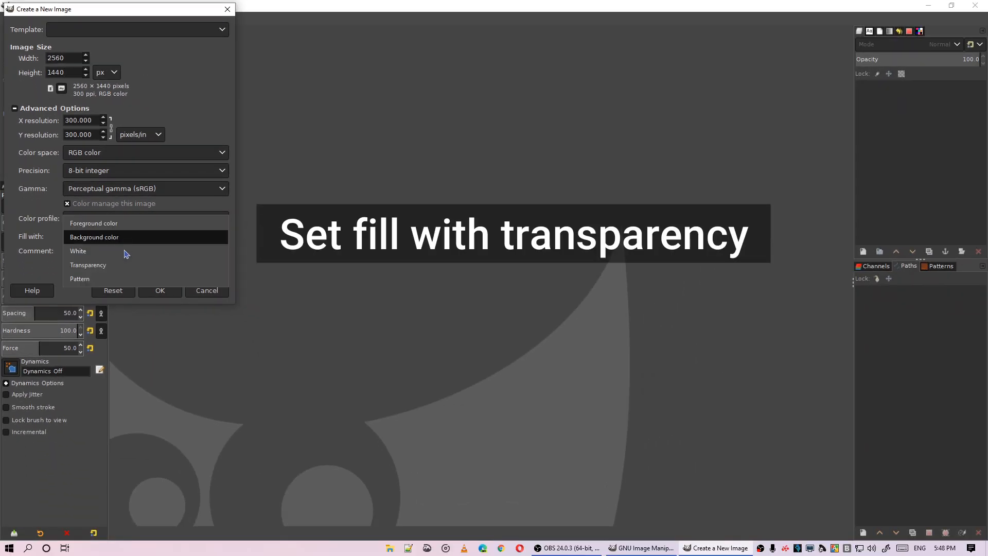
click(124, 264)
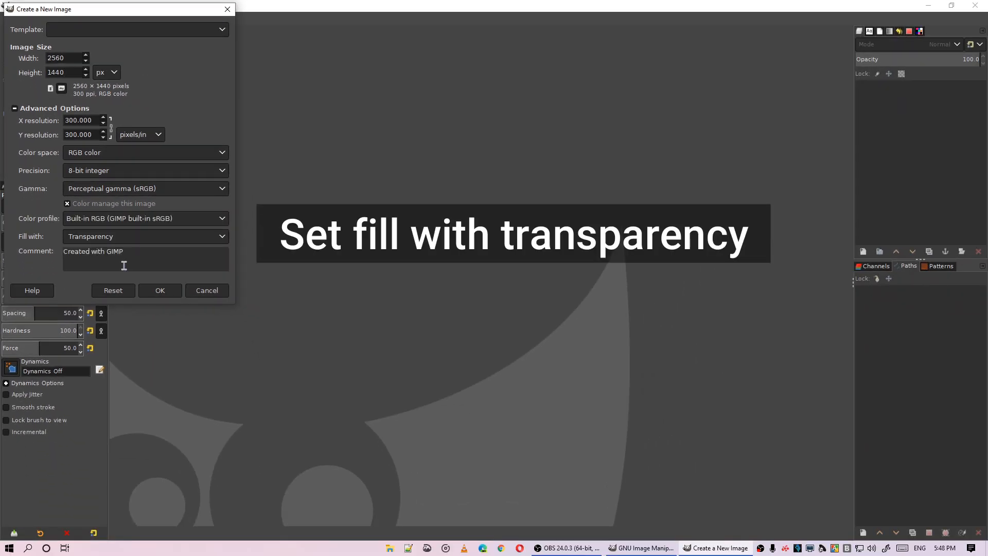
click(160, 290)
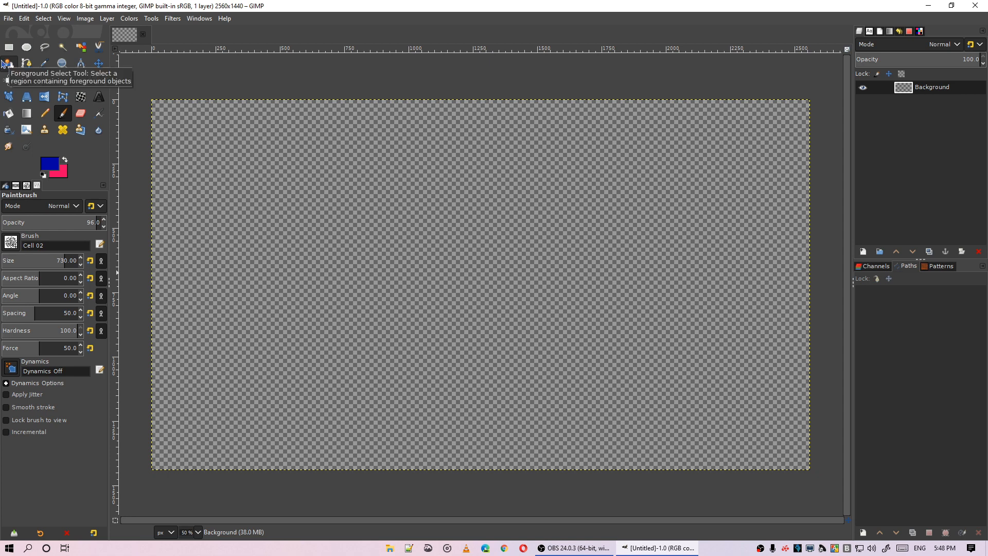
Step: Use blue 0001a9 as the foreground color and pink ff0066 as the background color
click(47, 166)
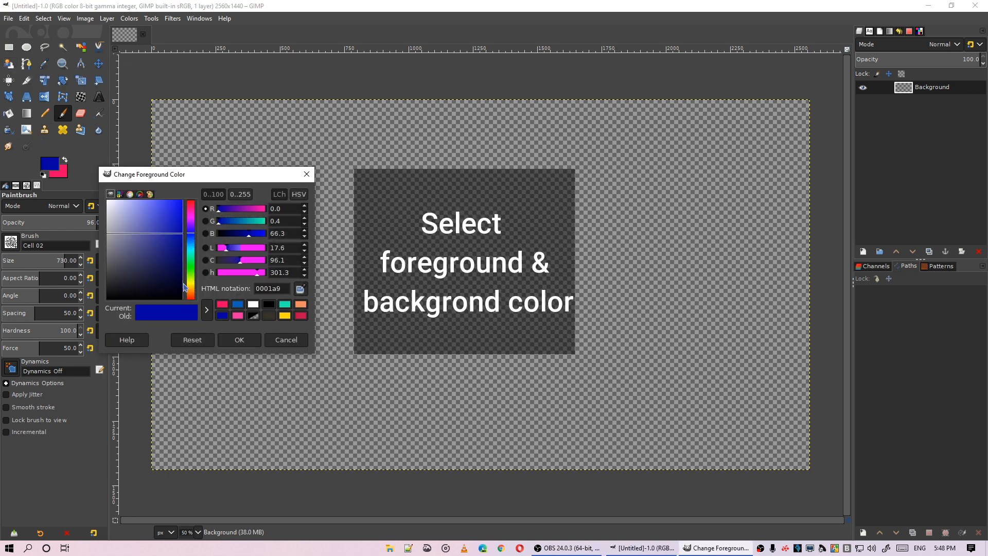
mouse_move(284, 291)
mouse_down()
mouse_move(255, 290)
mouse_move(276, 288)
mouse_up()
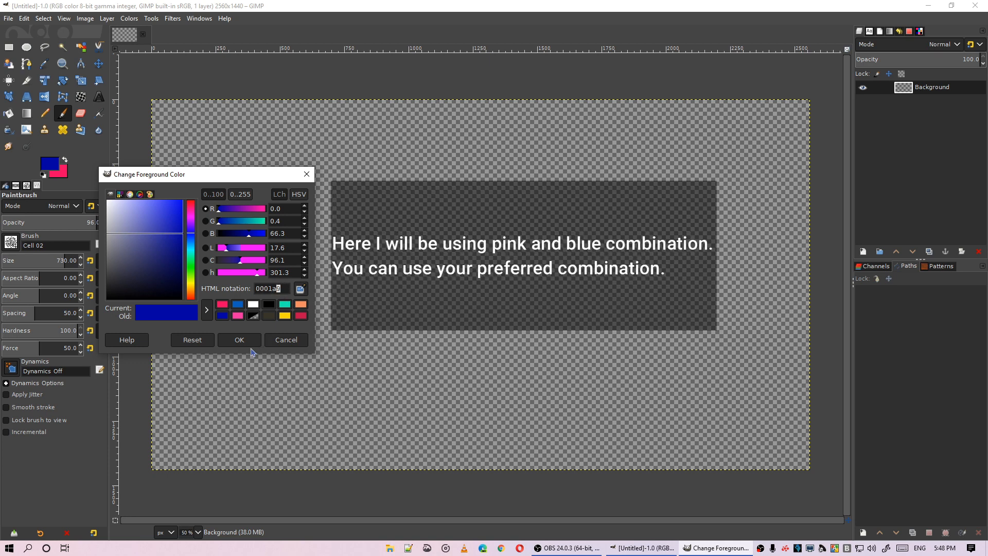
click(239, 340)
click(66, 174)
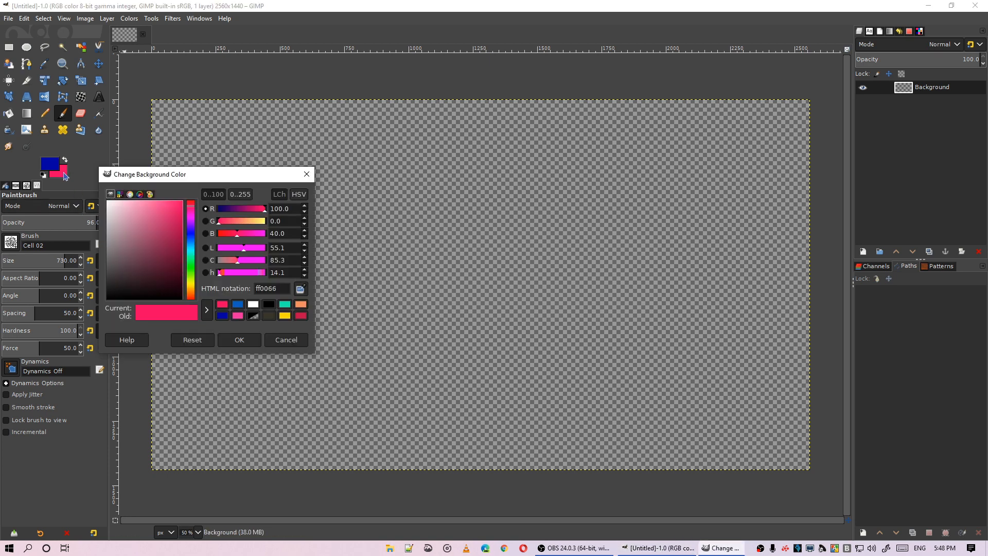
drag(281, 287, 253, 288)
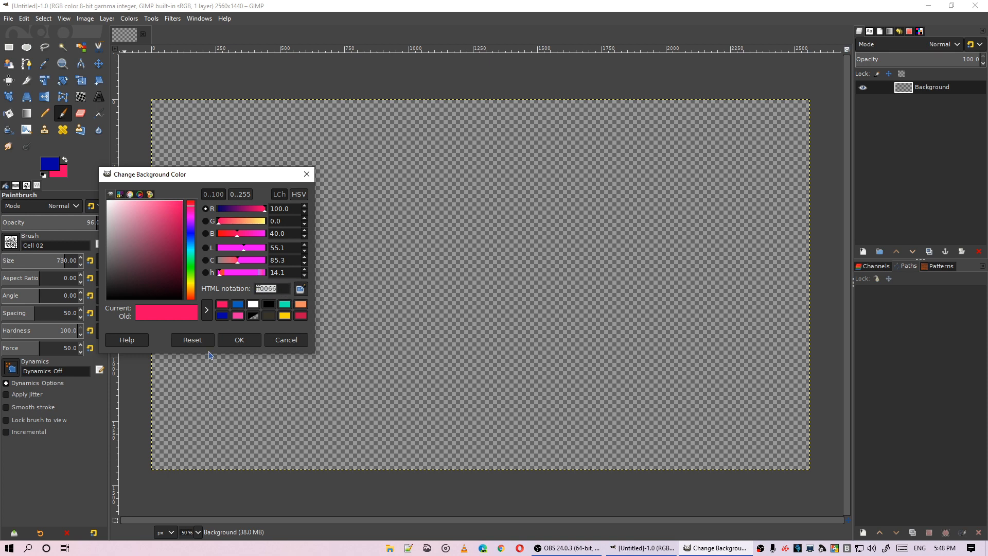
click(238, 341)
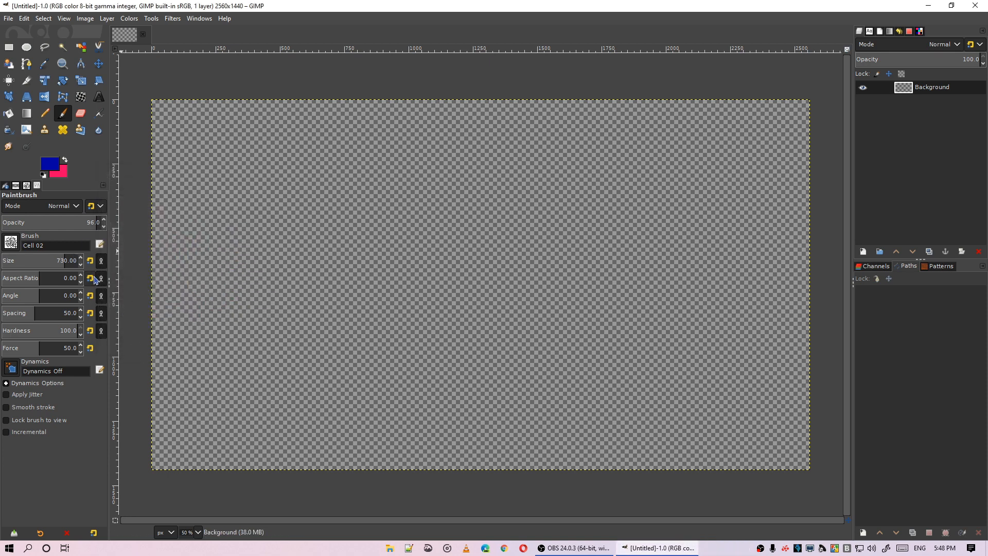
Step: Fill the whole Background layer with the pink background color
key(r)
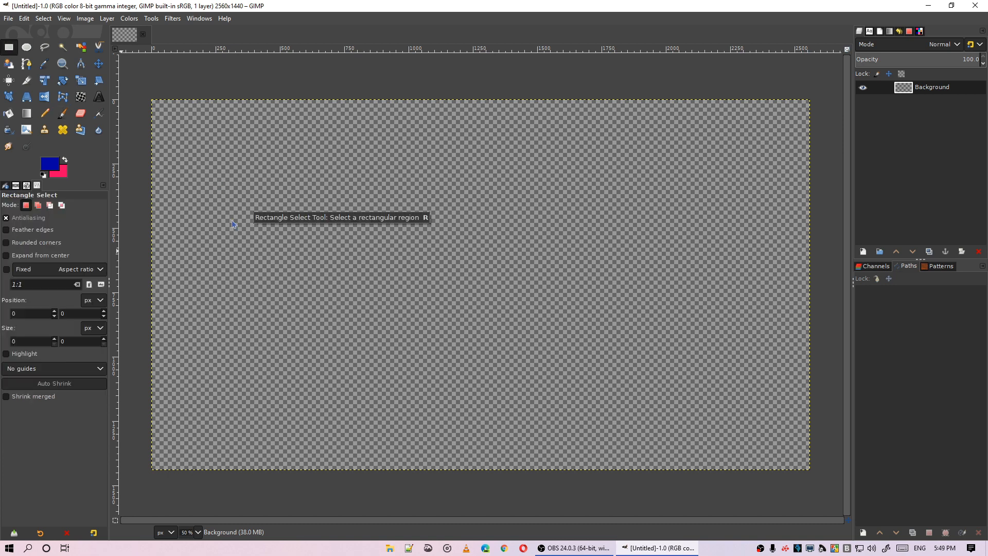
right_click(275, 188)
mouse_move(297, 216)
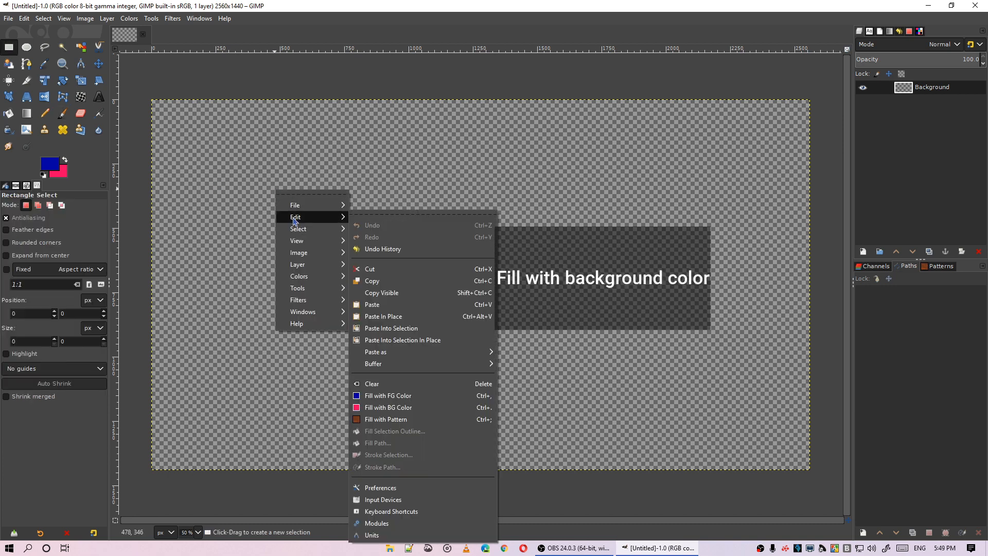
click(395, 406)
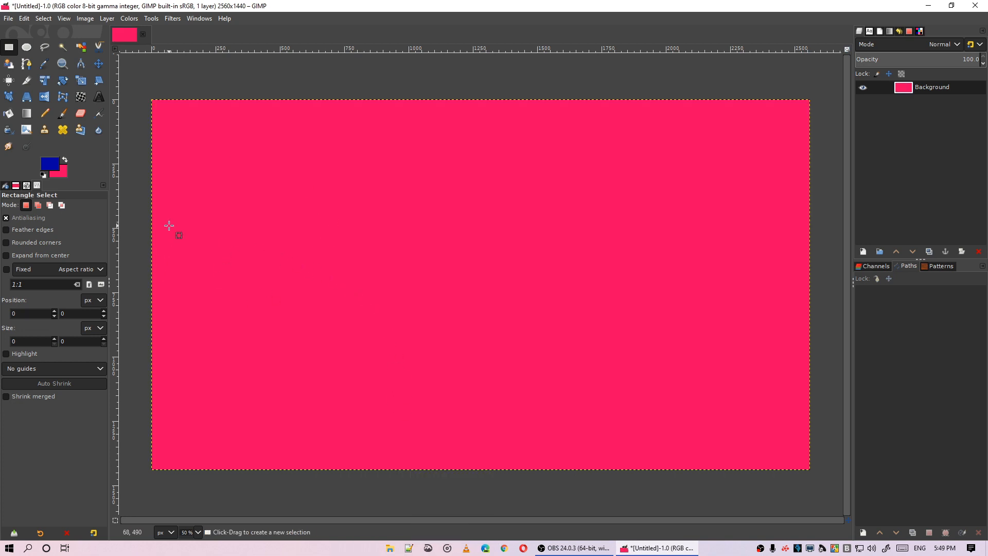
Step: Set up the Paintbrush with the Cell 02 brush at size 762
click(67, 118)
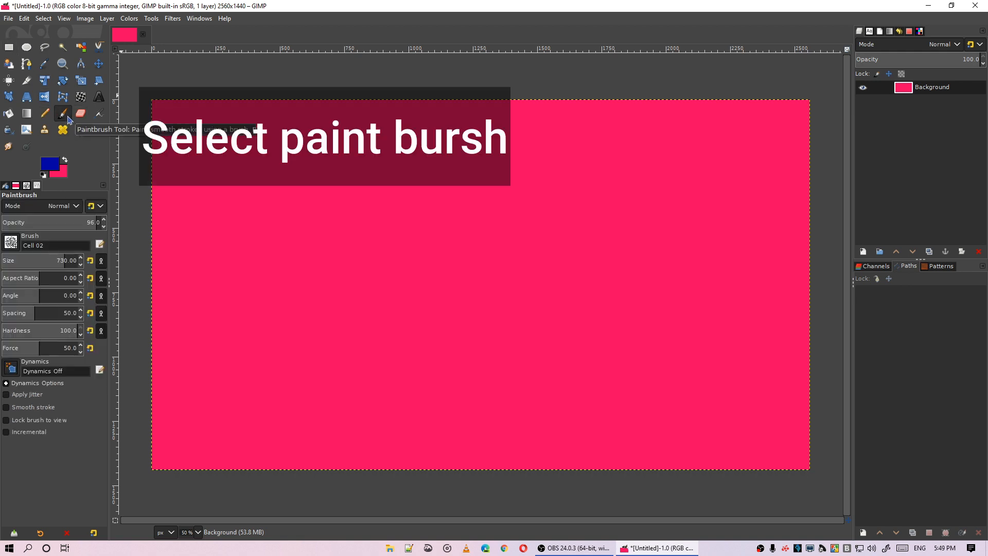
click(11, 241)
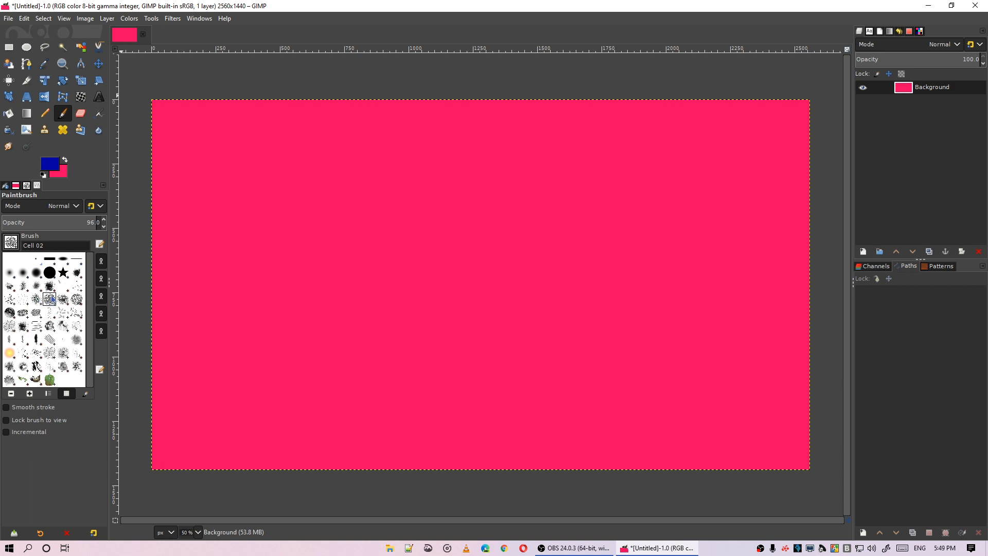
click(52, 240)
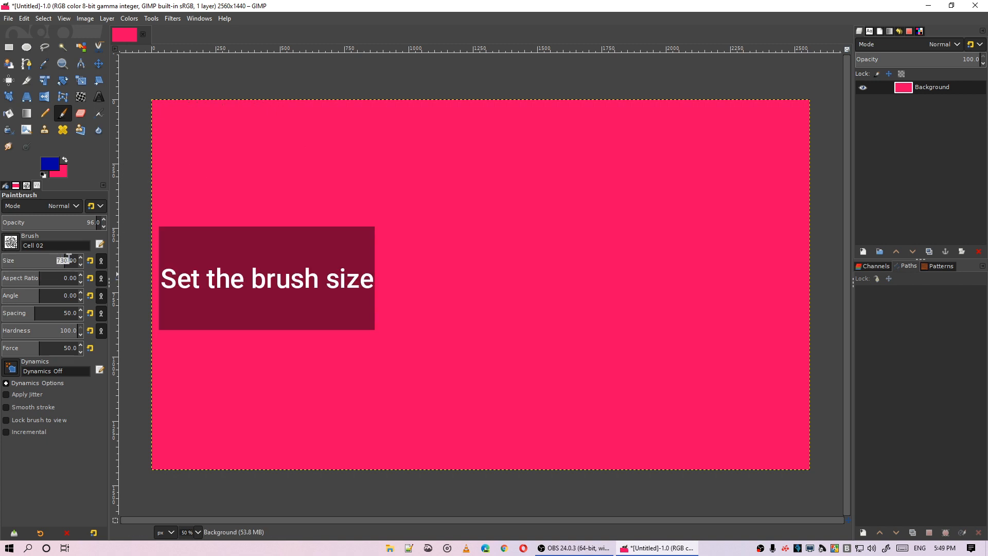
drag(76, 264, 90, 262)
Step: Stamp overlapping blue cell patterns with the Paintbrush across the canvas until the pink layer is fully covered
click(203, 172)
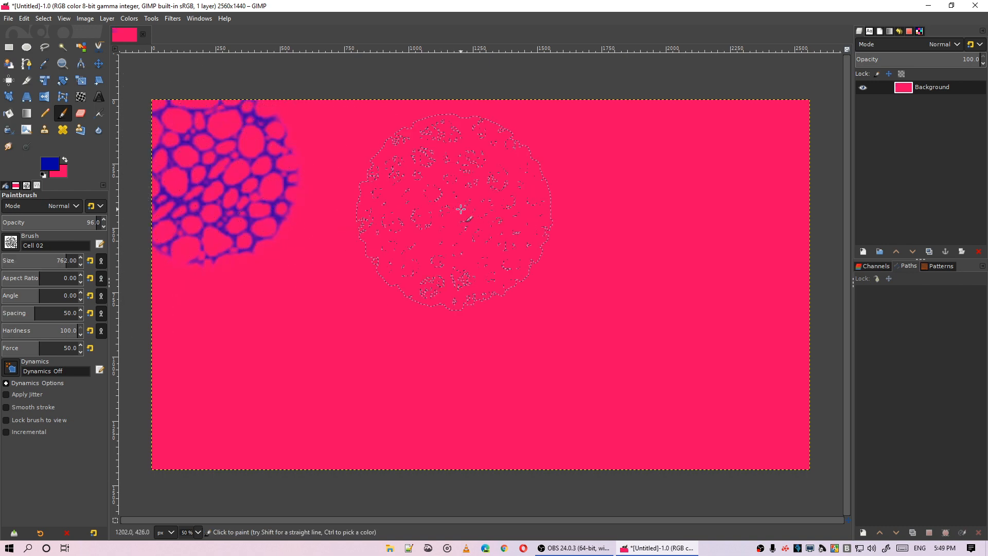
click(372, 191)
click(216, 329)
click(231, 422)
click(294, 284)
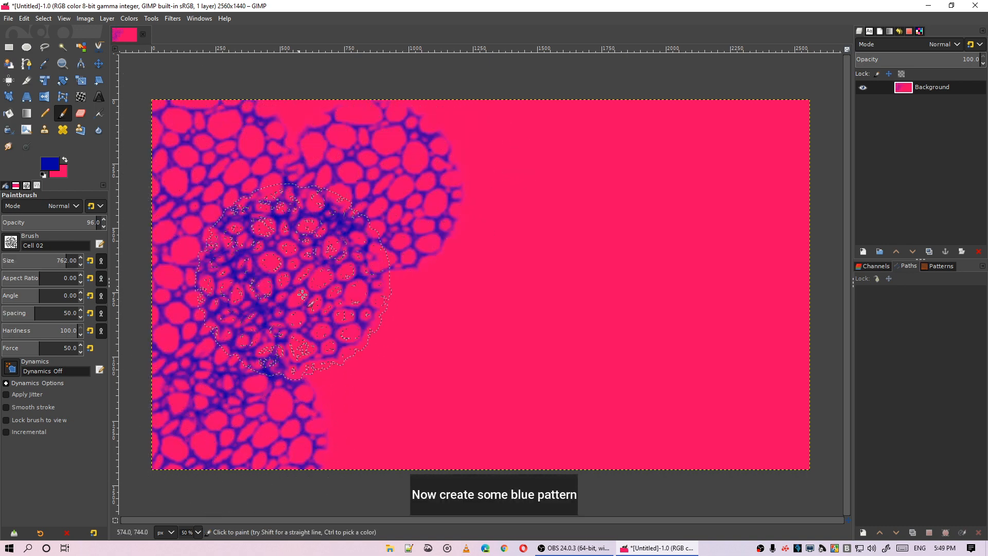
click(391, 407)
click(334, 175)
click(526, 206)
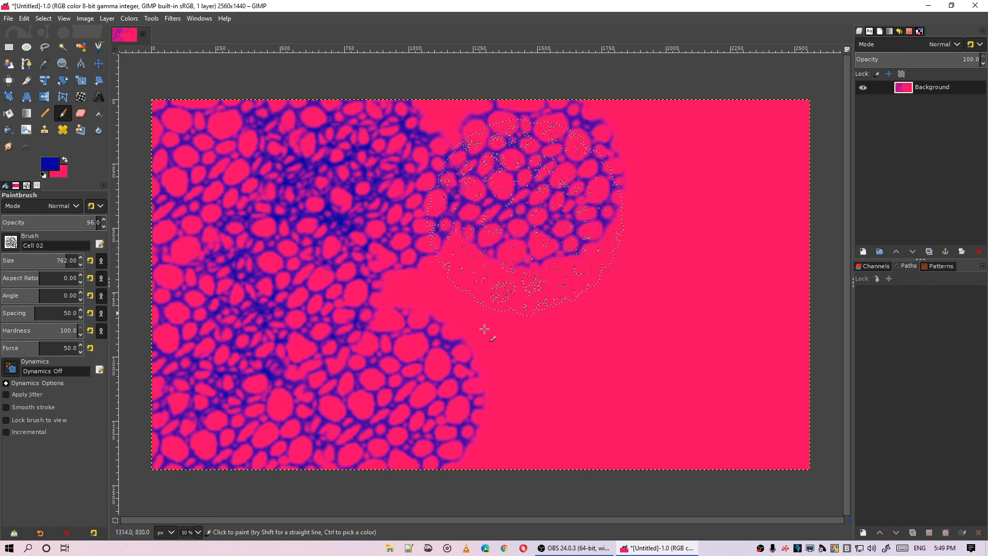
click(420, 321)
click(524, 432)
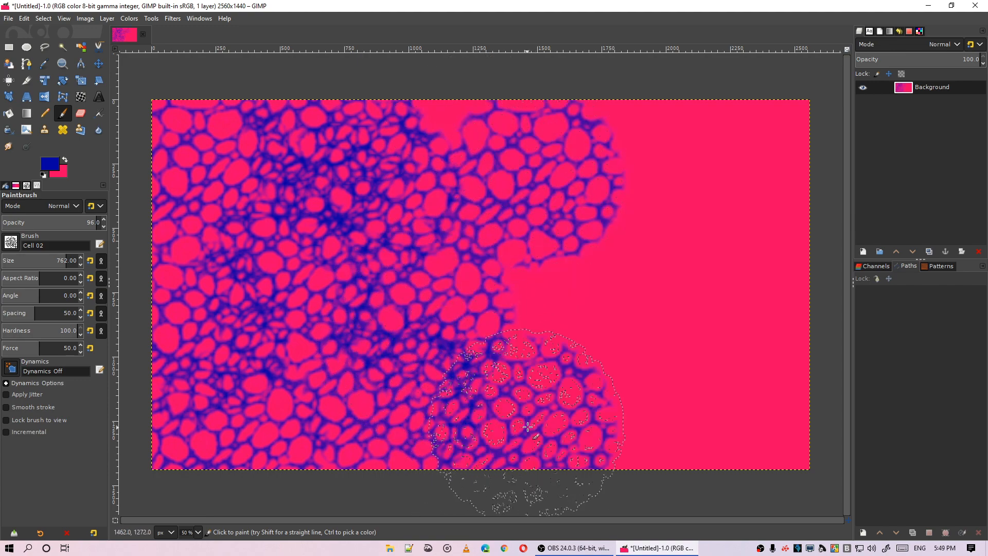
click(558, 256)
click(737, 389)
click(627, 386)
click(721, 178)
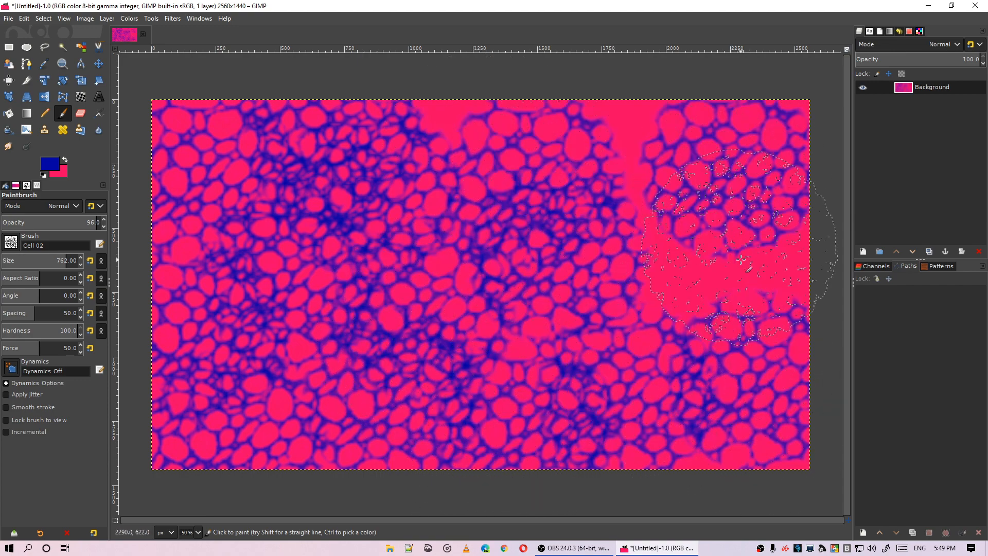
click(739, 259)
click(659, 273)
click(625, 153)
click(441, 138)
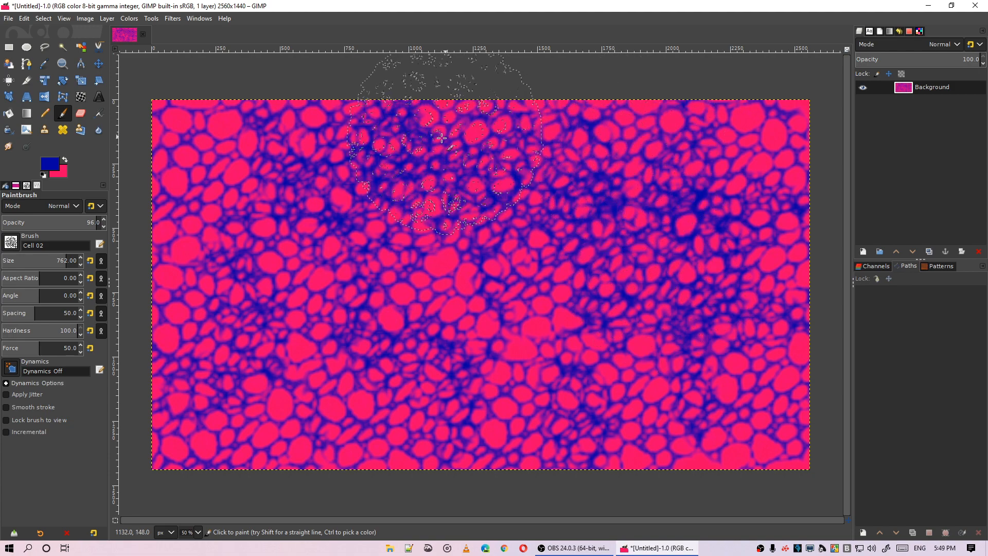
Step: Apply a Gaussian Blur to the layer with Size X and Size Y at 25
click(173, 18)
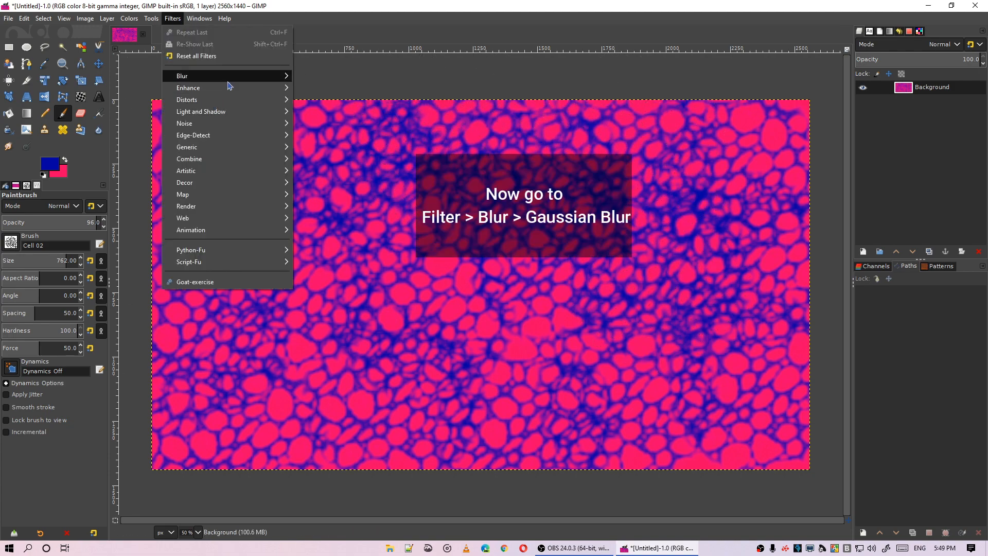
mouse_move(228, 80)
click(338, 79)
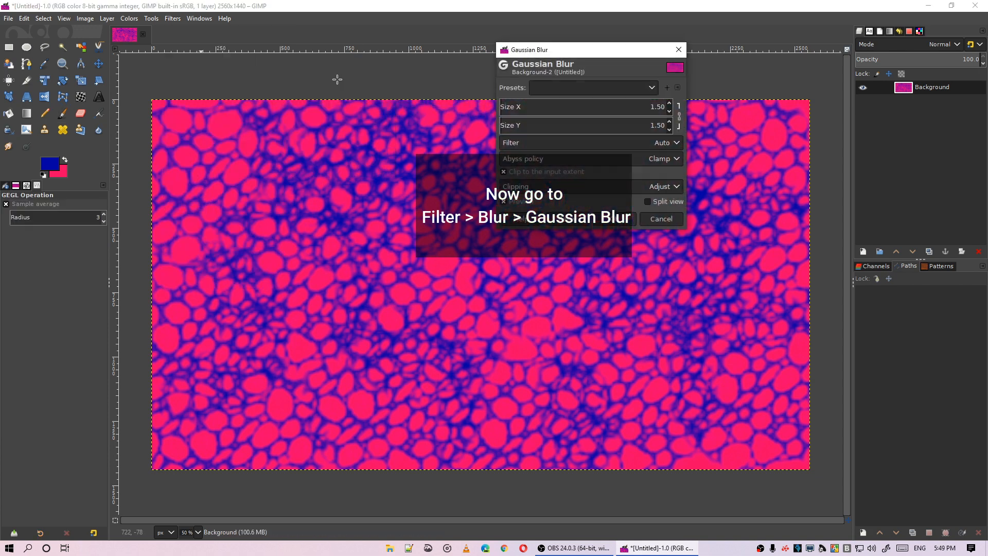
mouse_move(499, 109)
mouse_down()
mouse_move(627, 109)
mouse_move(500, 109)
mouse_up()
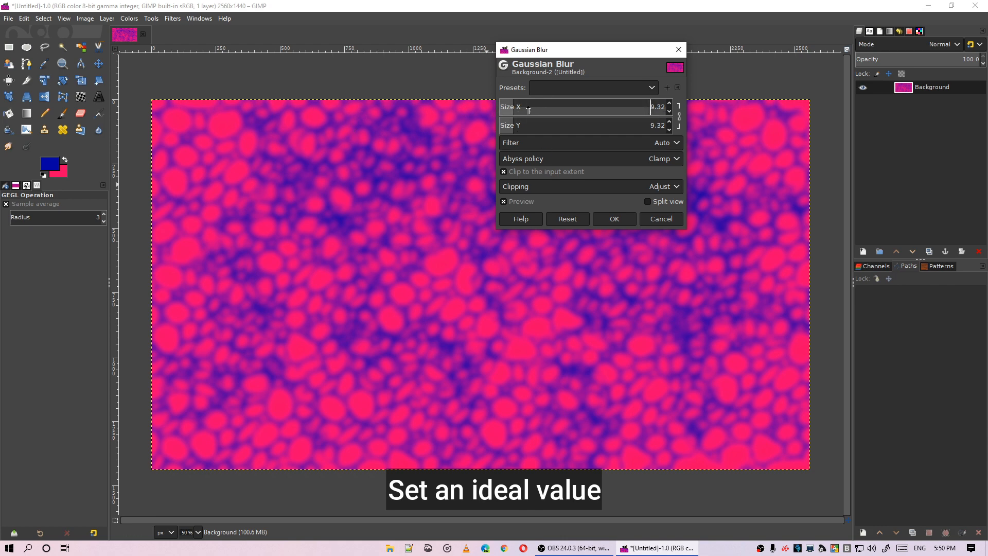
drag(521, 106, 639, 101)
text(25)
key(Return)
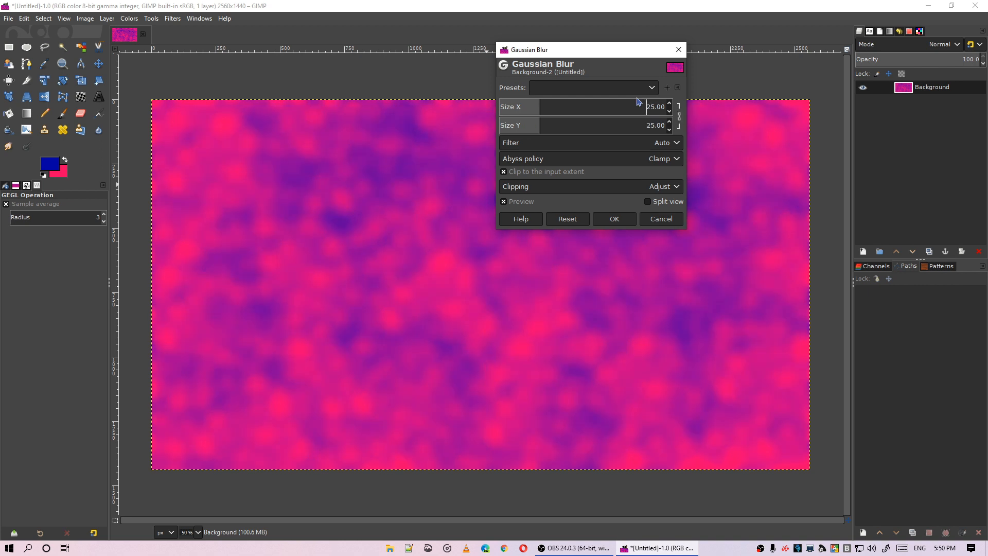
click(614, 219)
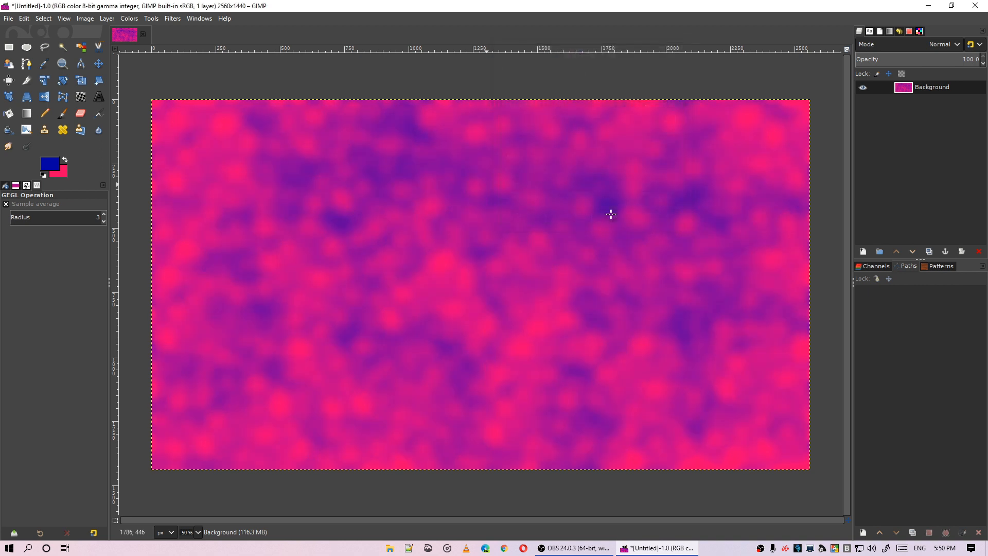
Step: Apply Whirl and Pinch to the Background layer with Whirl about 602.8, Pinch about 0.651 and Radius 2.000
click(174, 19)
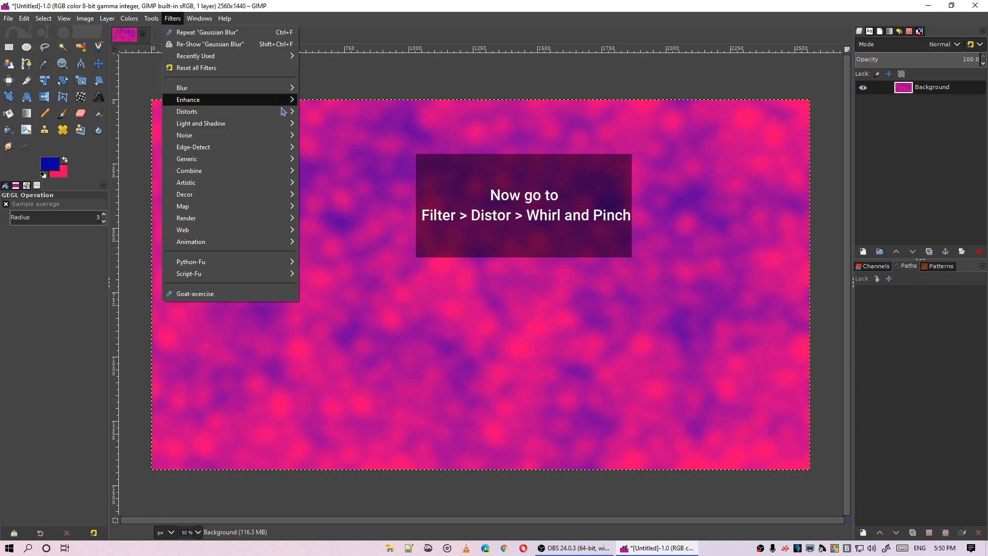
mouse_move(285, 112)
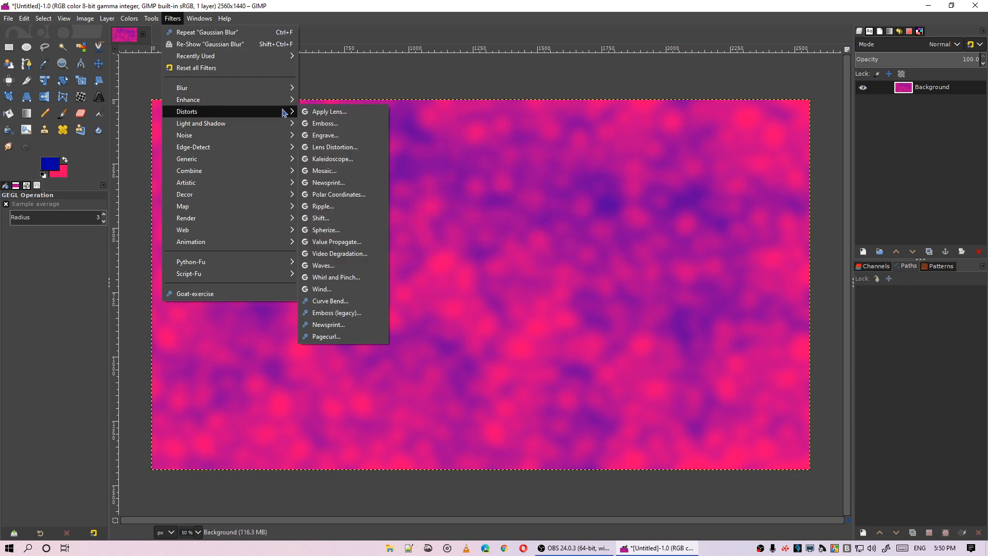
click(344, 279)
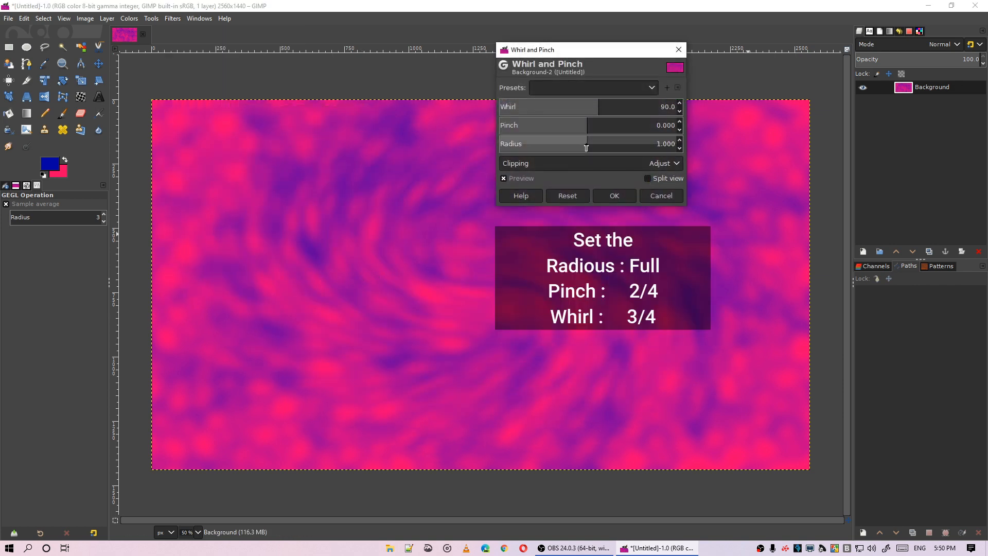
drag(586, 147, 690, 140)
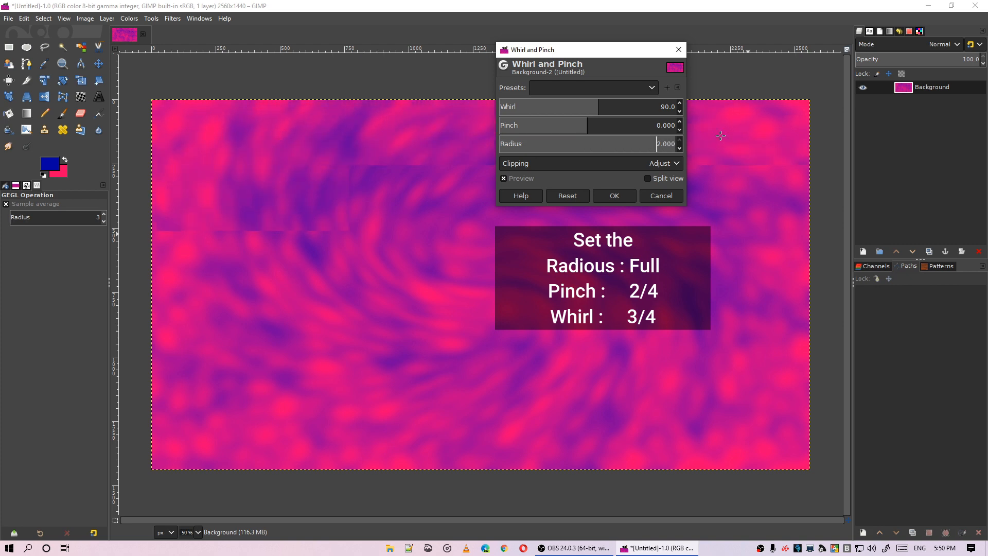
drag(607, 129, 613, 128)
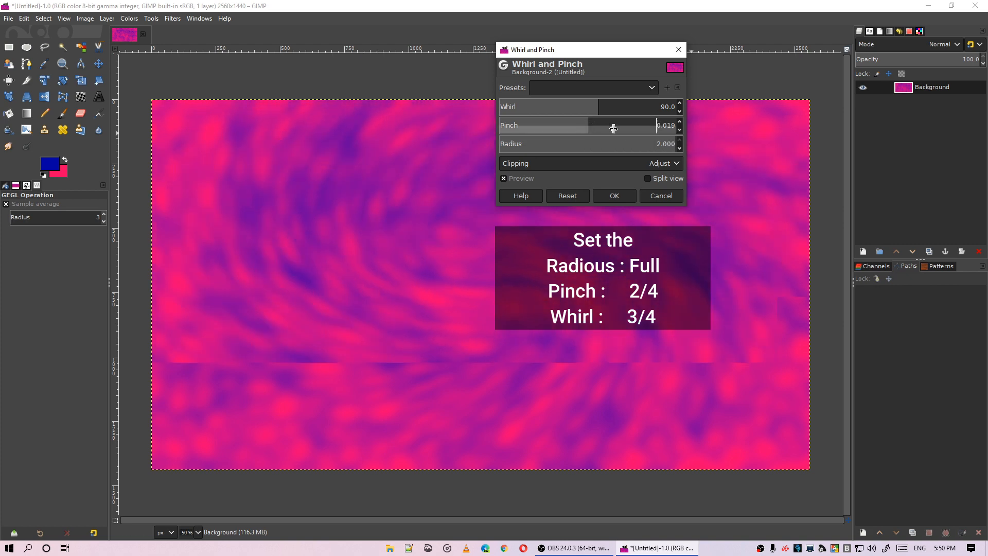
click(596, 127)
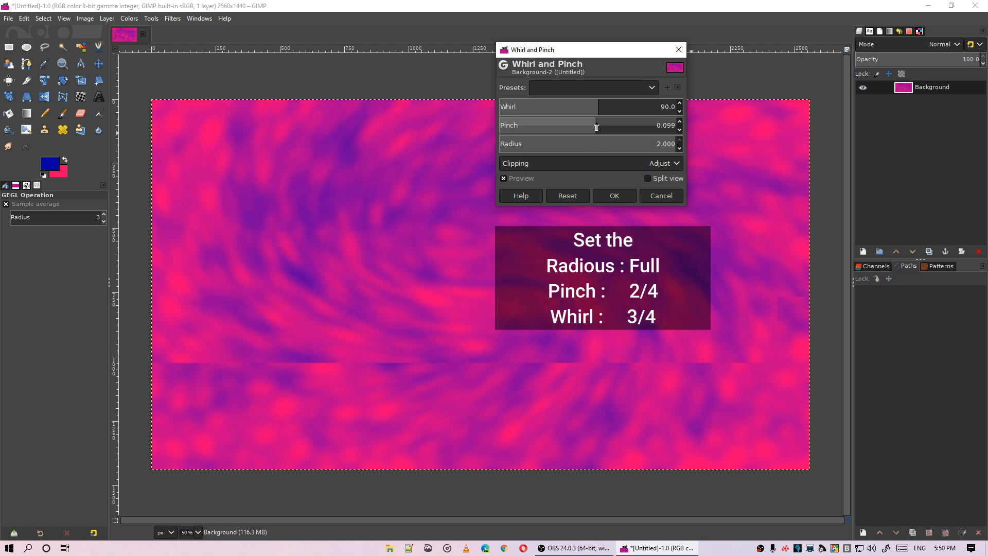
drag(597, 127, 648, 127)
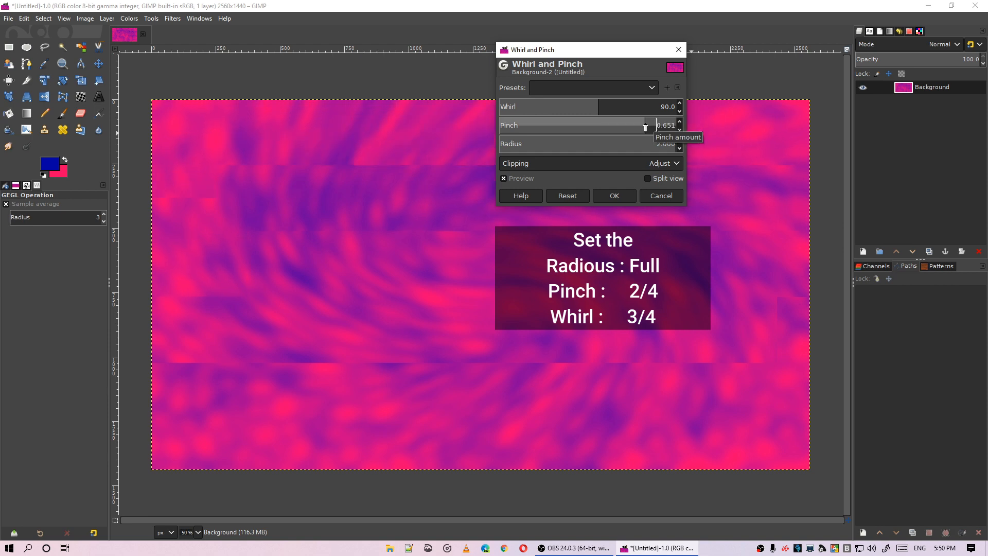
drag(600, 108, 661, 107)
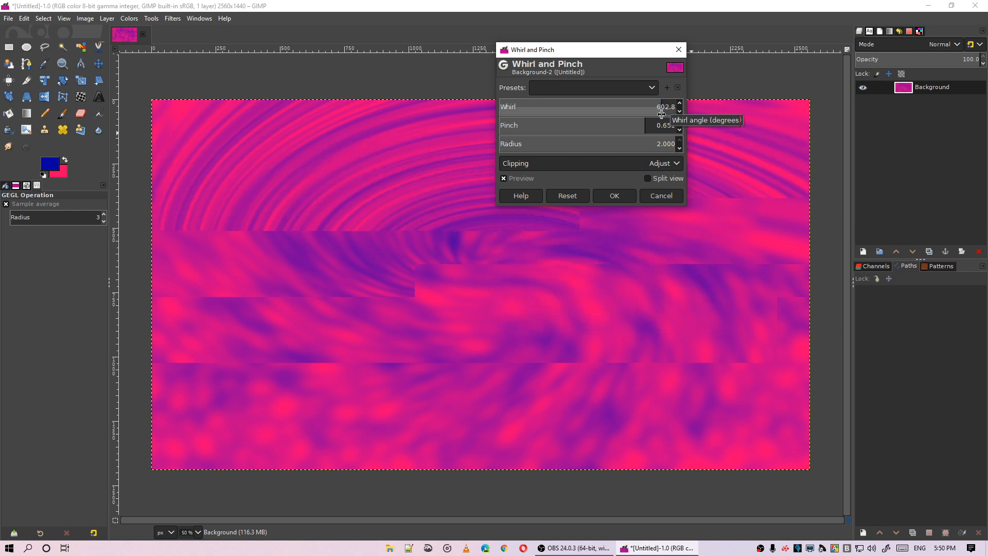
click(615, 196)
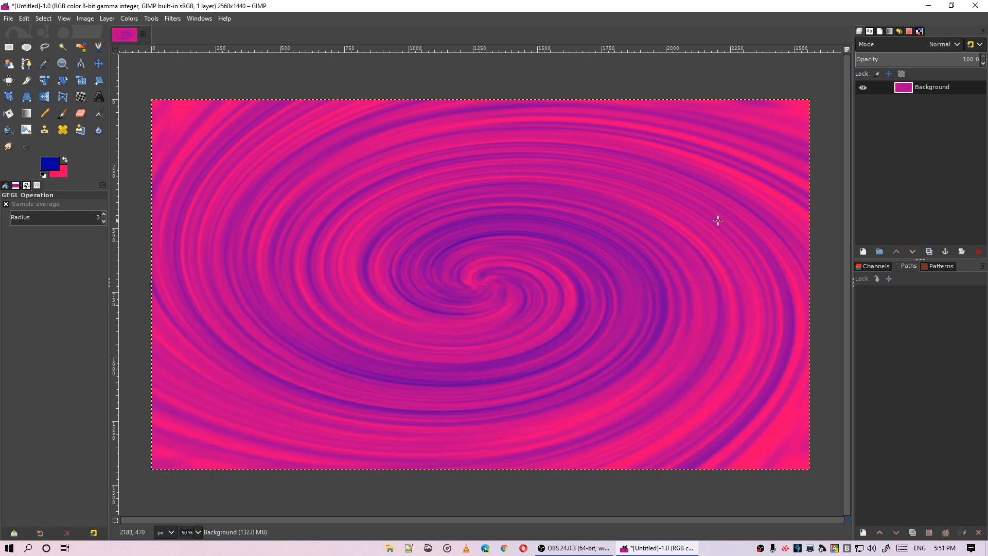
Step: Duplicate the swirled layer and warp the copy across the whole canvas with Warp Transform in Move pixels mode at size about 405
click(928, 251)
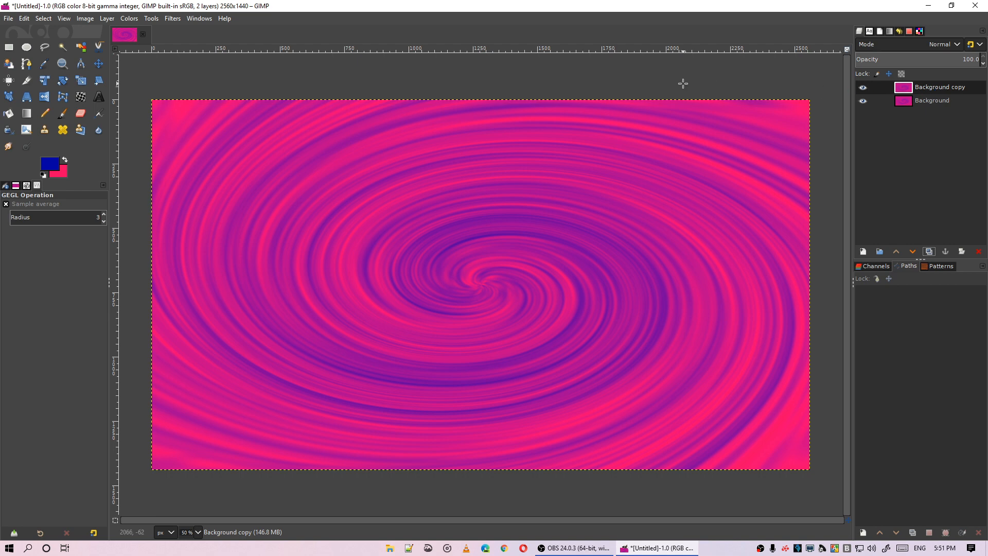
click(82, 101)
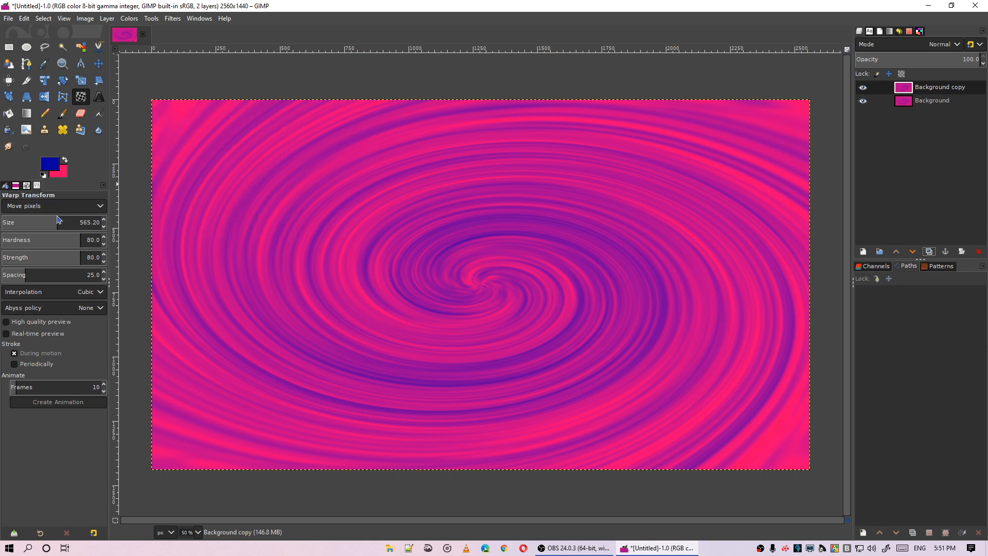
drag(56, 225, 41, 224)
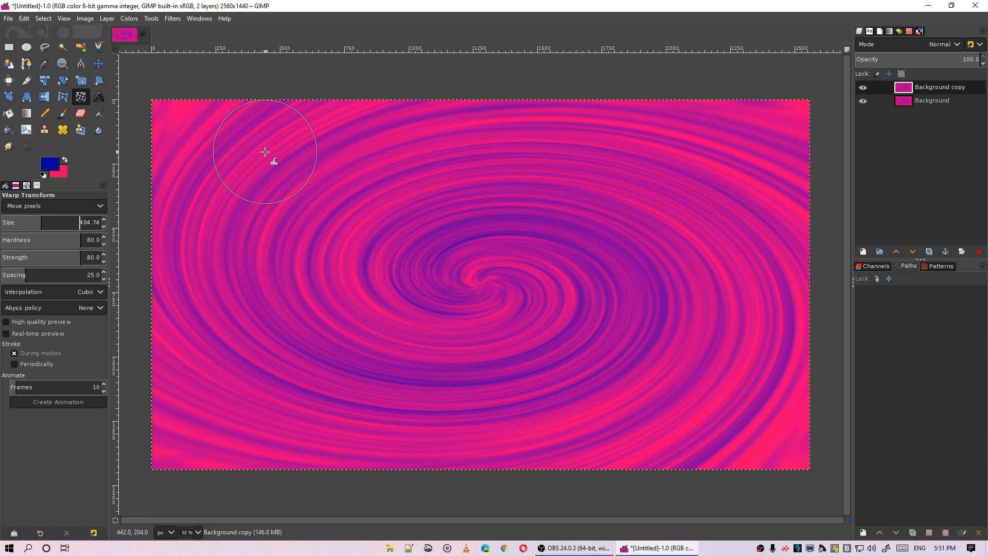
mouse_move(253, 137)
mouse_down()
mouse_move(159, 231)
mouse_move(315, 531)
mouse_move(502, 161)
mouse_move(442, 459)
mouse_move(452, 287)
mouse_move(812, 174)
mouse_move(661, 298)
mouse_move(550, 297)
mouse_move(404, 88)
mouse_move(143, 430)
mouse_move(477, 214)
mouse_move(379, 333)
mouse_move(254, 271)
mouse_move(721, 309)
mouse_move(403, 304)
mouse_move(520, 242)
mouse_move(411, 180)
mouse_move(525, 361)
mouse_move(600, 452)
mouse_move(353, 497)
mouse_move(412, 170)
mouse_move(628, 154)
mouse_move(557, 165)
mouse_move(591, 158)
mouse_move(273, 414)
mouse_move(787, 436)
mouse_move(548, 120)
mouse_move(446, 137)
mouse_up()
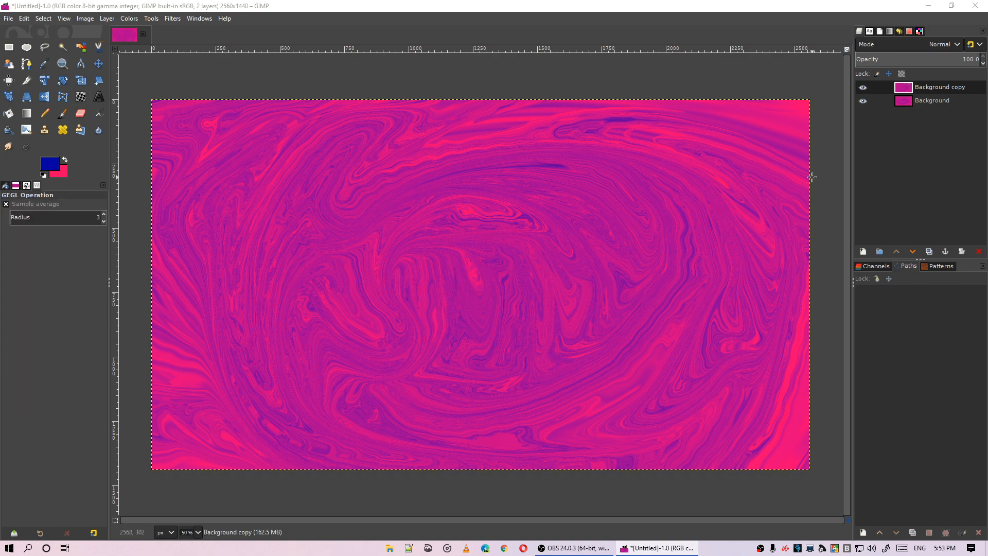
Step: Create a new 2560 by 1440 px image and fill its background with the blue color
click(7, 22)
click(21, 29)
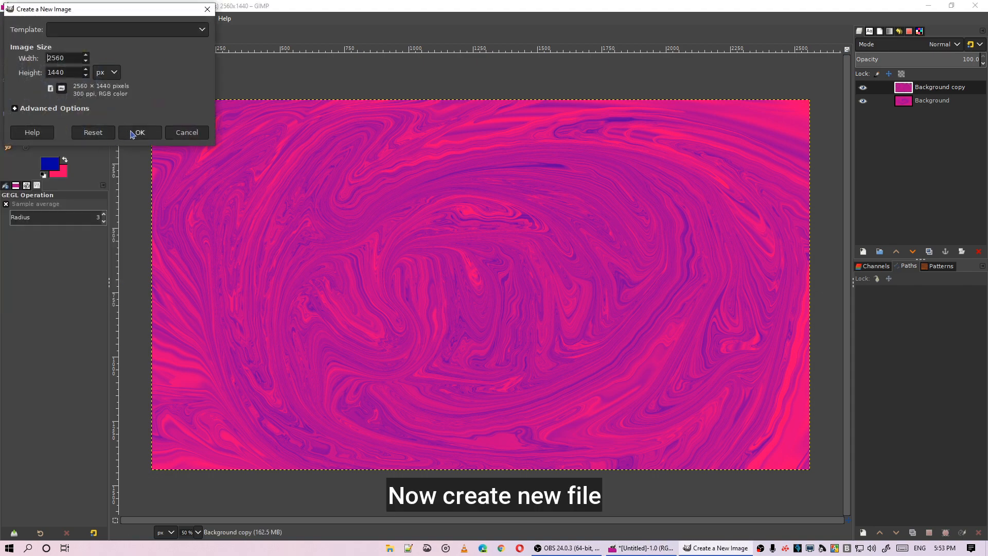
click(132, 134)
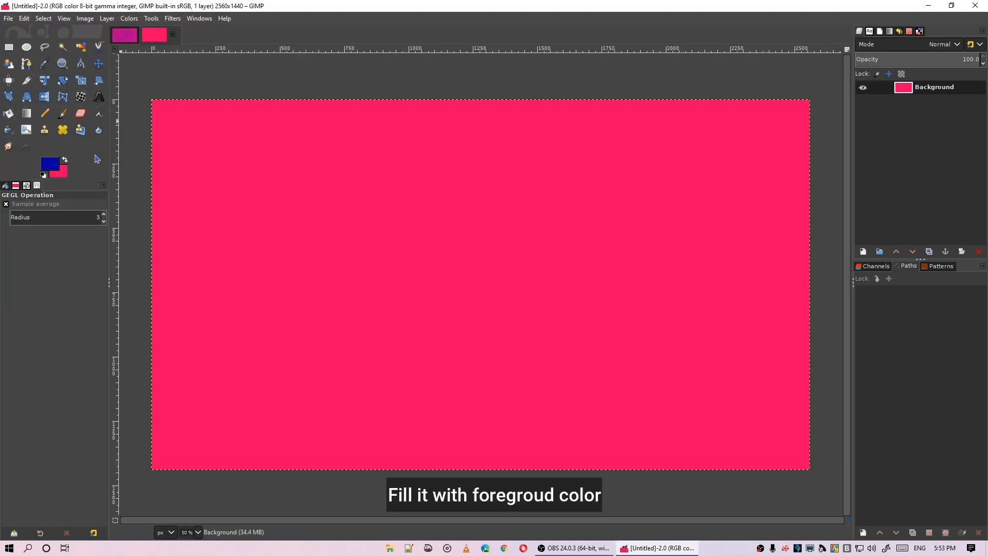
click(65, 159)
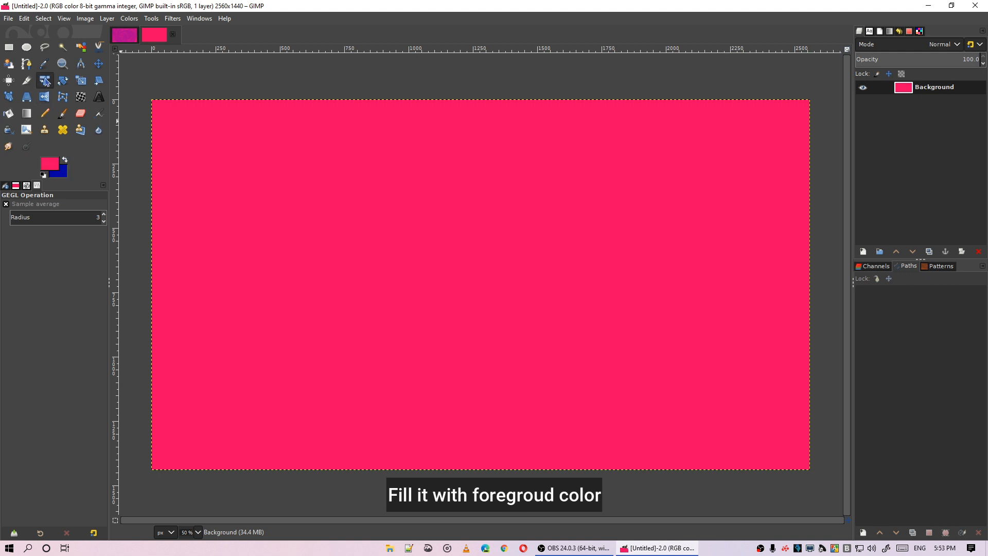
click(9, 114)
click(293, 195)
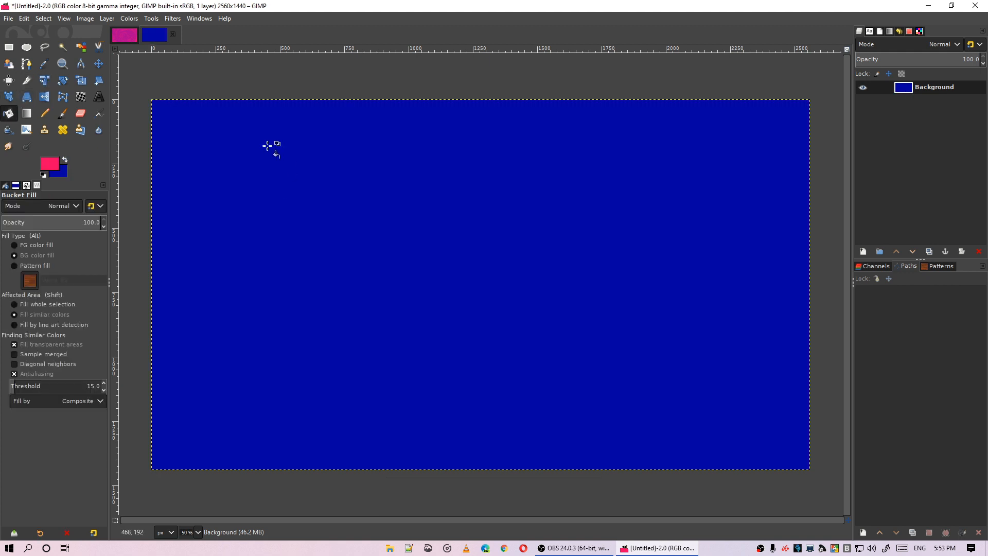
Step: Copy the entire blue image and paste it into the warped pattern image
key(ctrl+a)
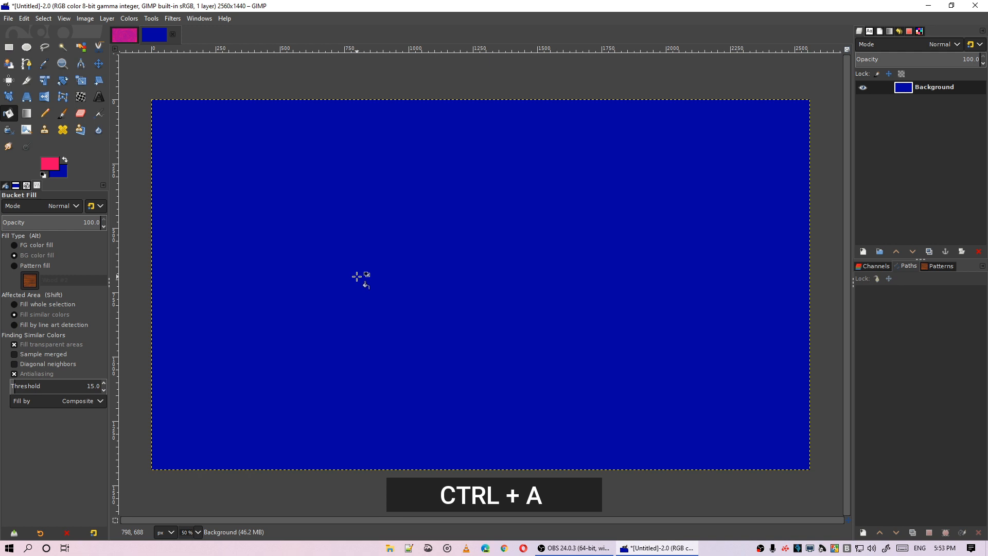
key(ctrl+c)
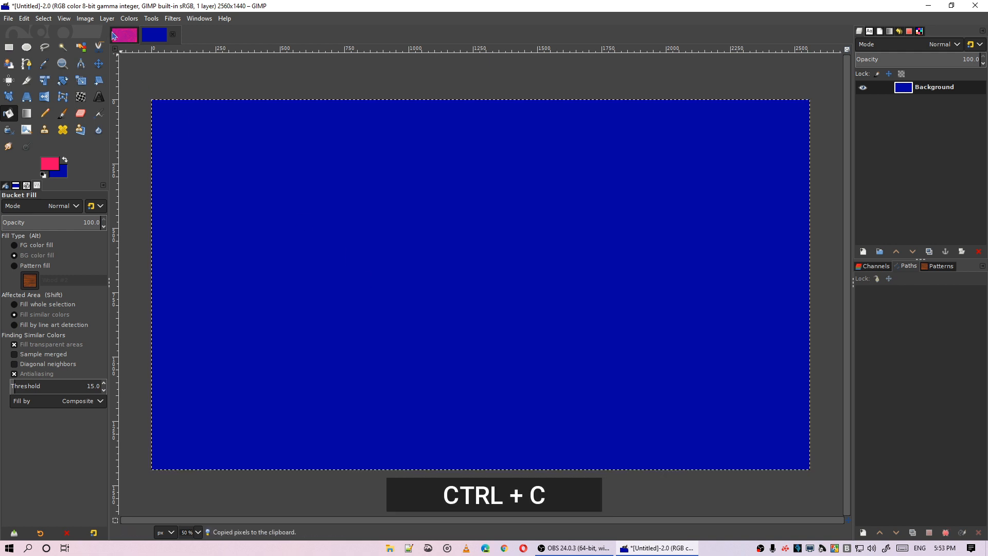
click(114, 35)
key(ctrl+v)
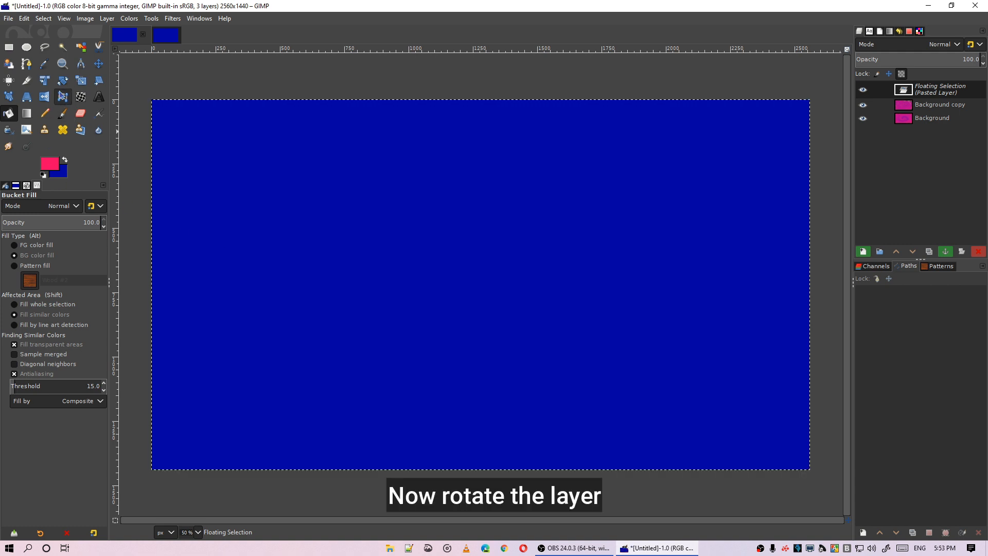
Step: Rotate the pasted blue layer by about -60.28 degrees around its center
click(62, 79)
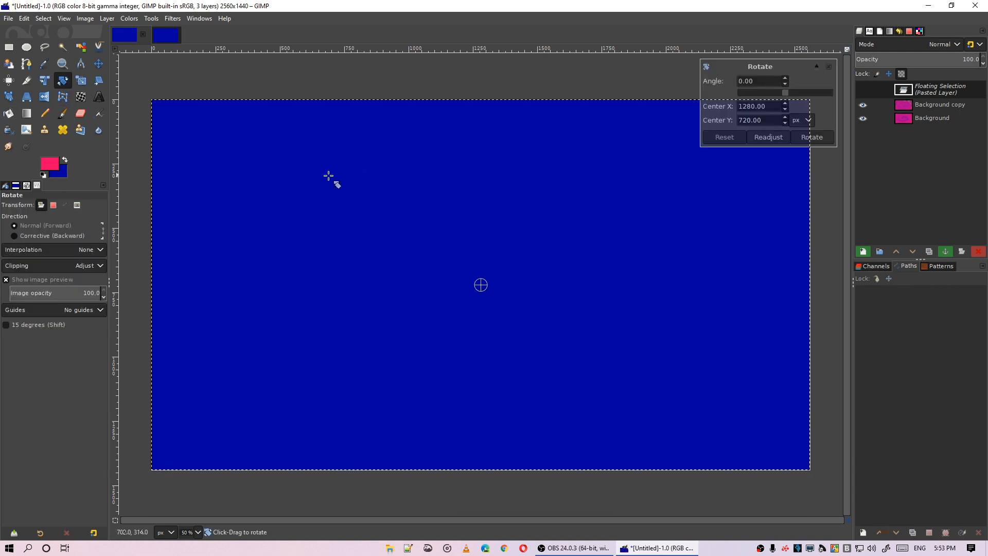
drag(309, 236, 403, 364)
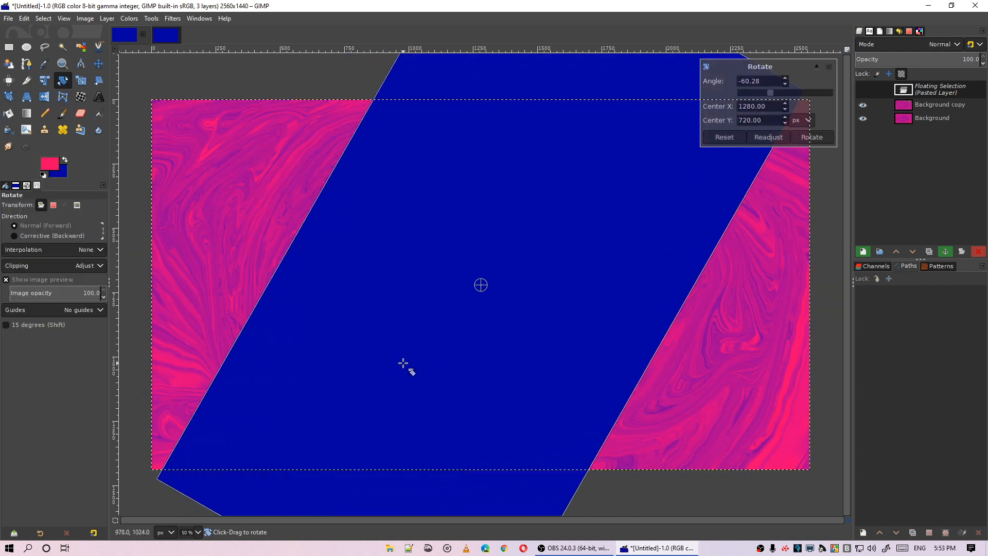
click(811, 137)
Step: Shift the rotated blue layer horizontally with the Scale tool, keeping its size, so it covers only the right part of the image diagonally
scroll(526, 328, down, 4)
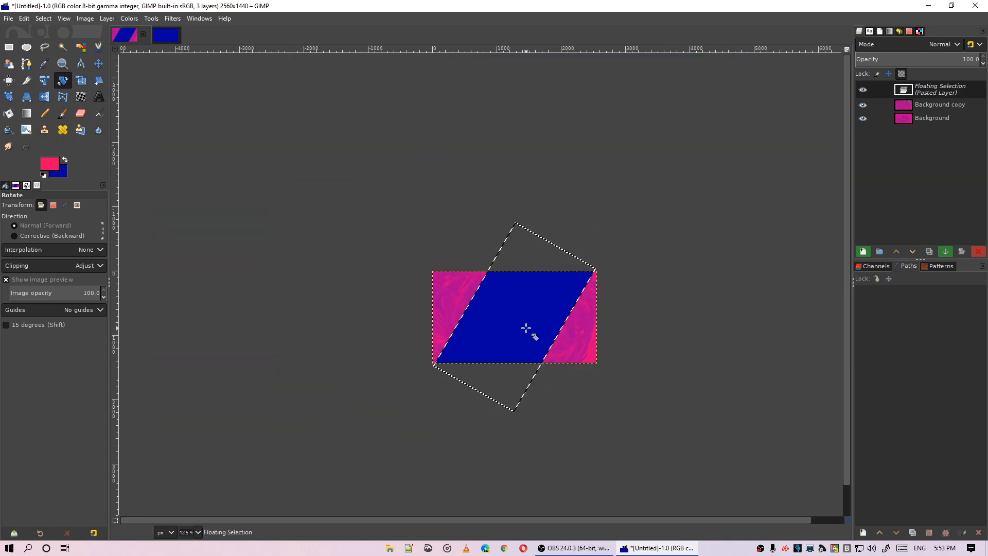
scroll(530, 330, up, 3)
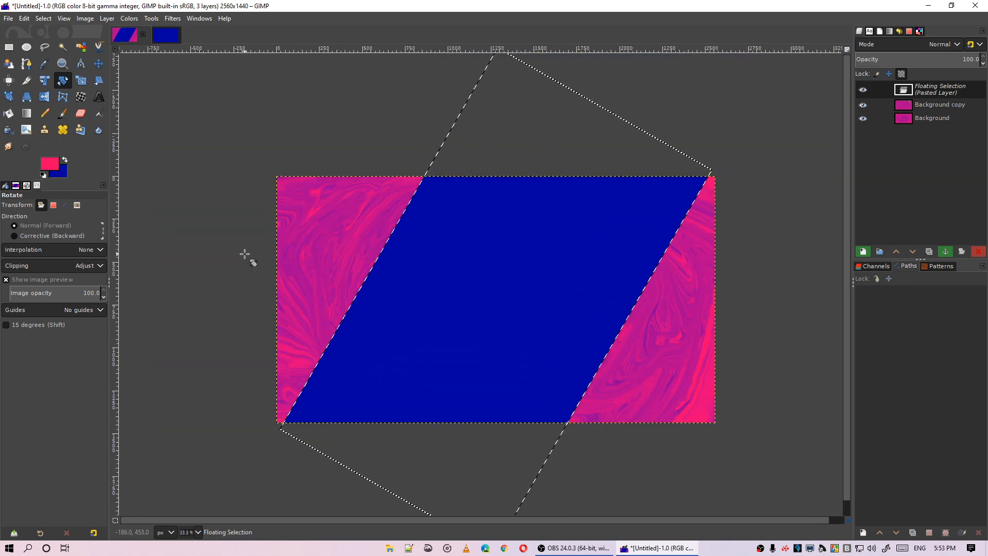
click(81, 81)
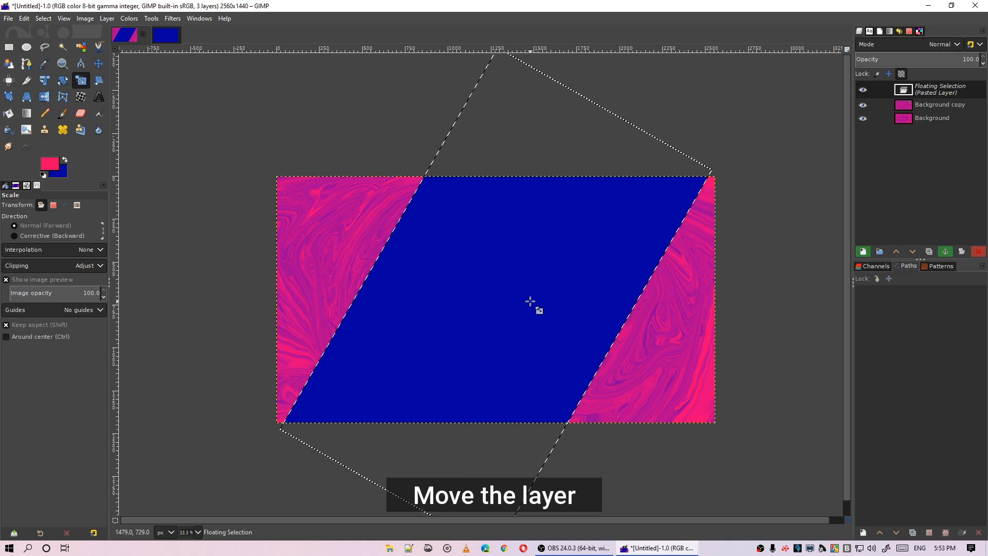
click(503, 310)
drag(498, 300, 664, 300)
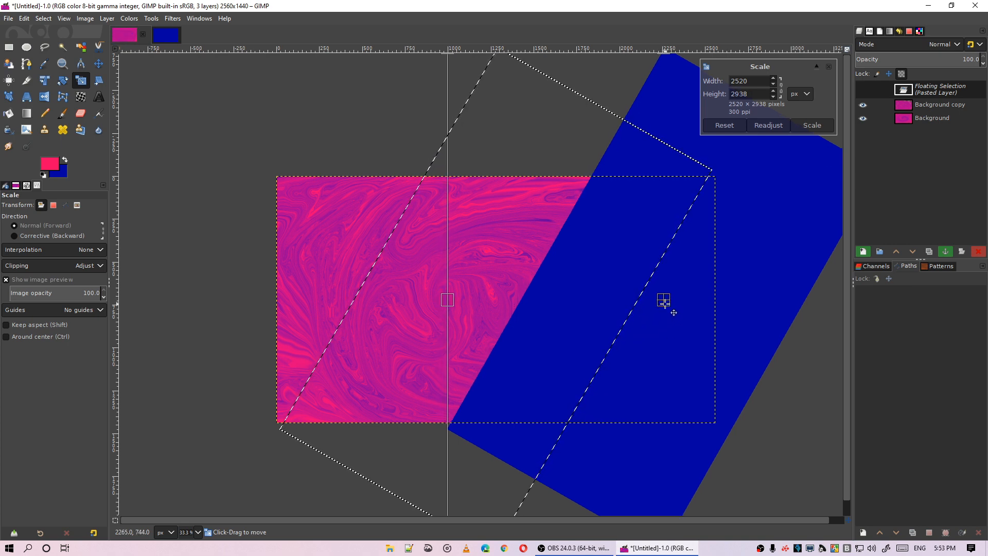
drag(664, 300, 693, 300)
key(shift)
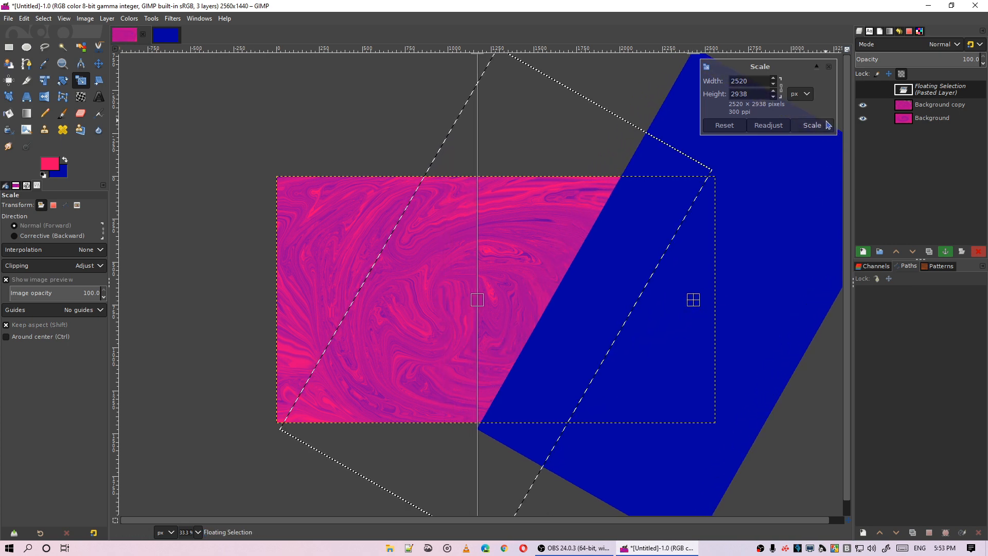
click(827, 125)
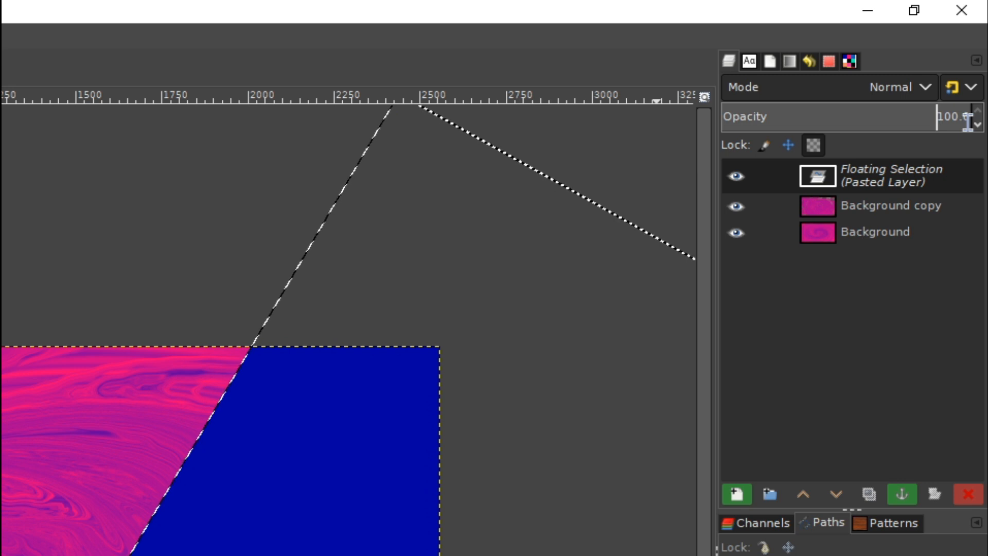
Step: Set the opacity of the floating blue selection to 80
key(shift+Right)
key(shift+Right)
key(shift+Right)
key(Right)
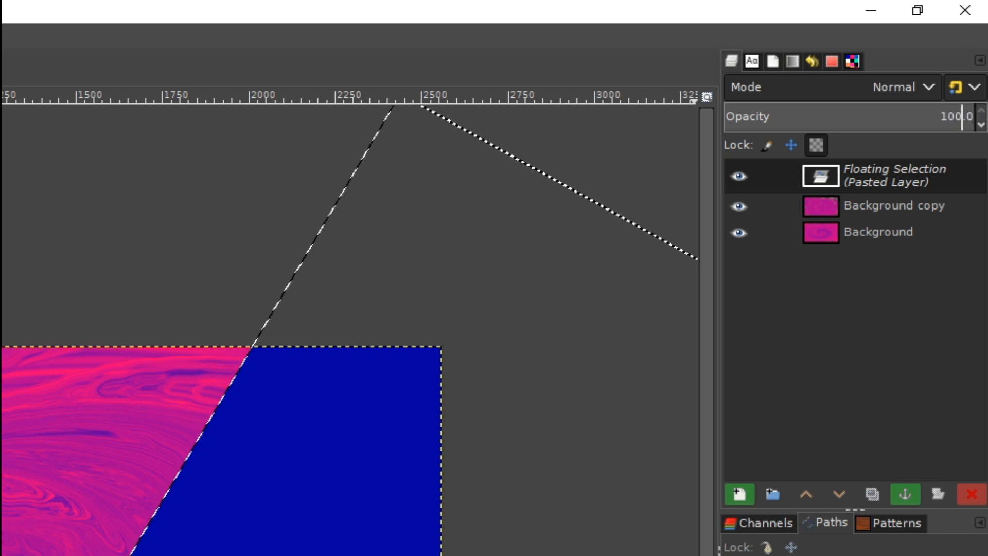
key(Delete)
key(Delete)
key(BackSpace)
key(BackSpace)
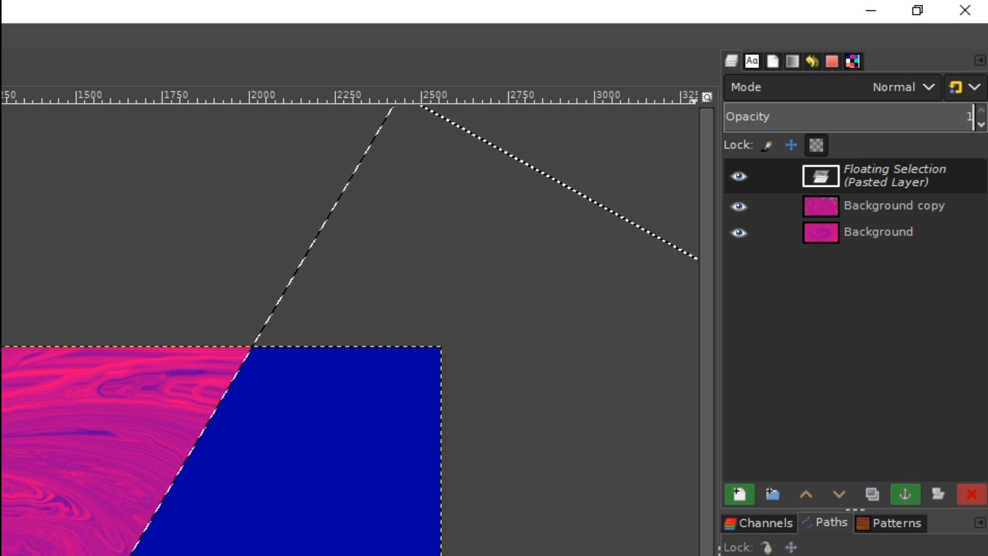
key(BackSpace)
text(80)
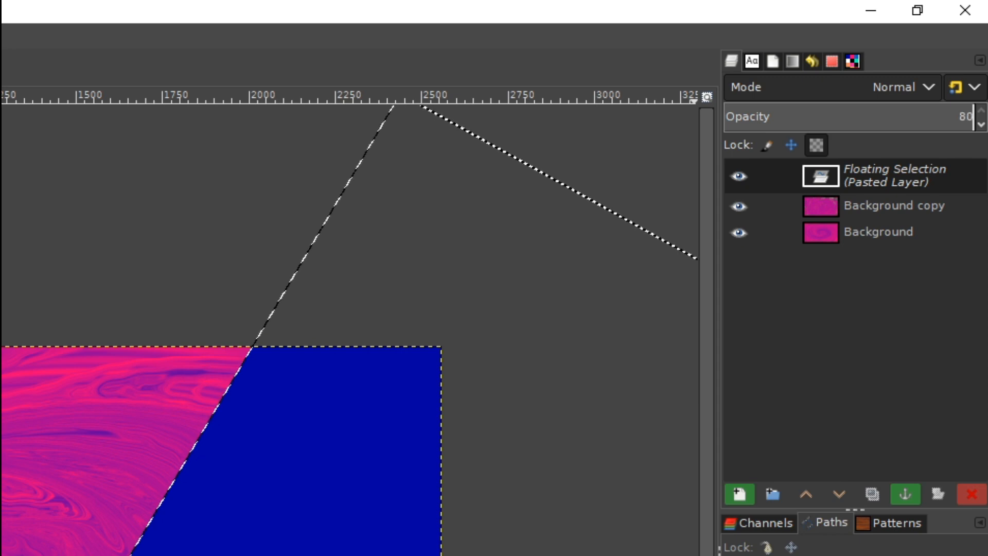
key(Return)
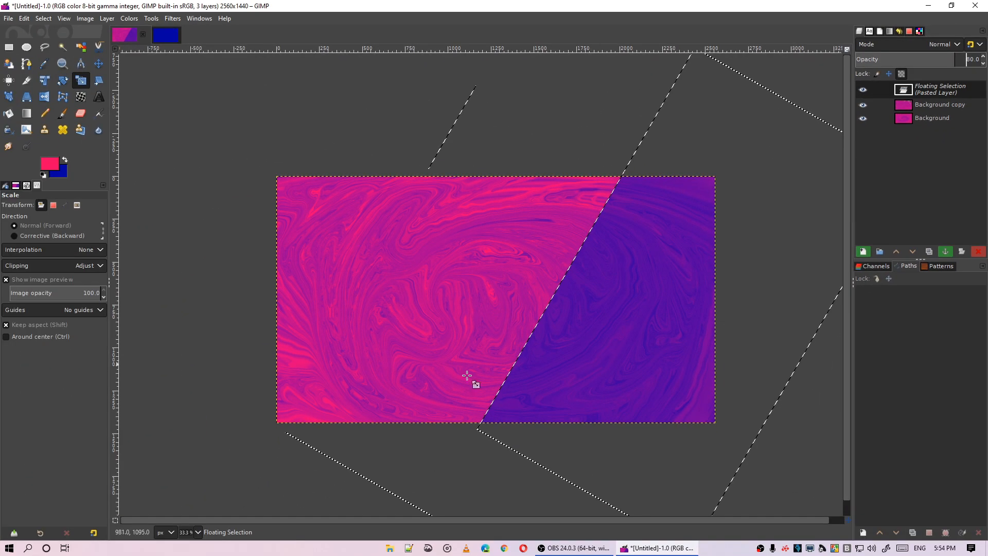
Step: Anchor the floating blue selection onto the Background copy layer and create a new layer from visible
click(9, 47)
click(388, 267)
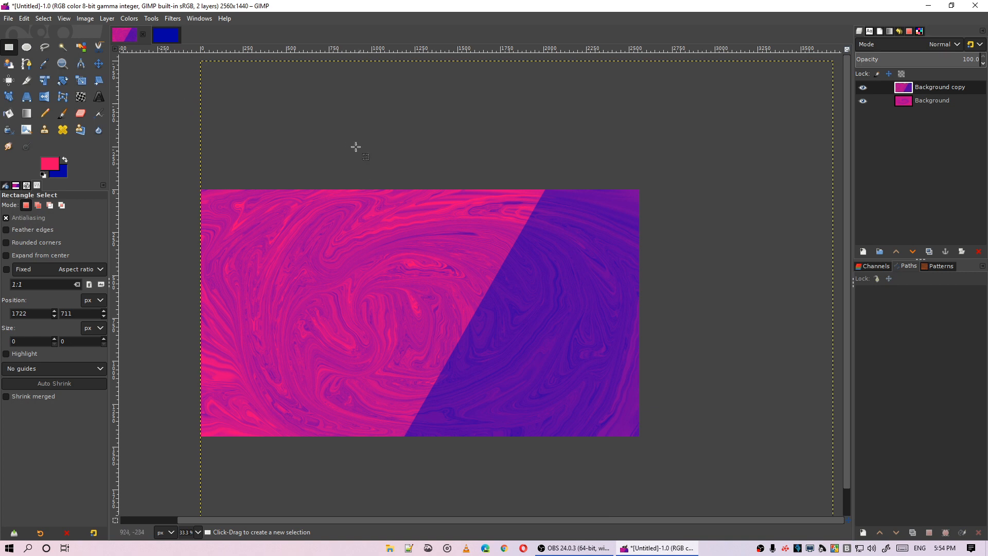
click(108, 23)
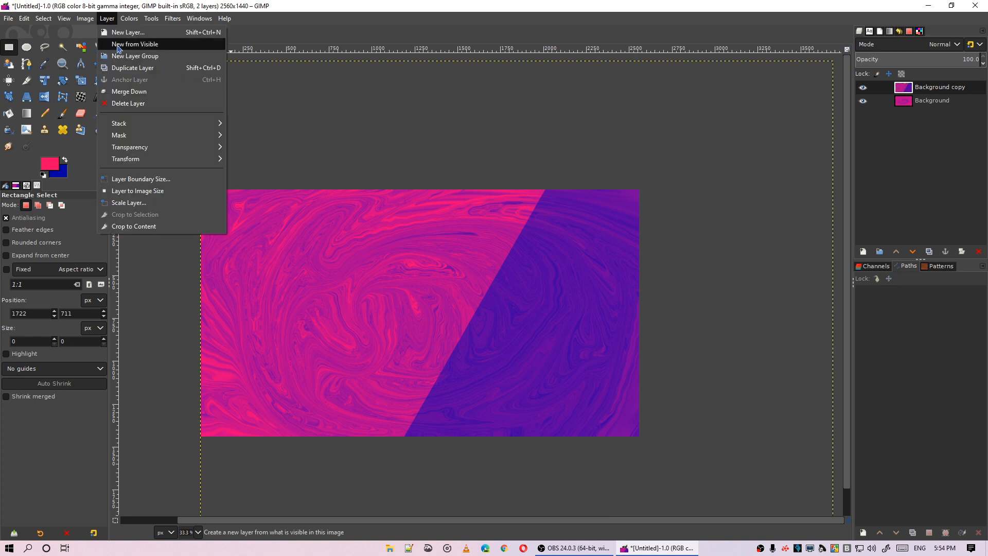
click(120, 44)
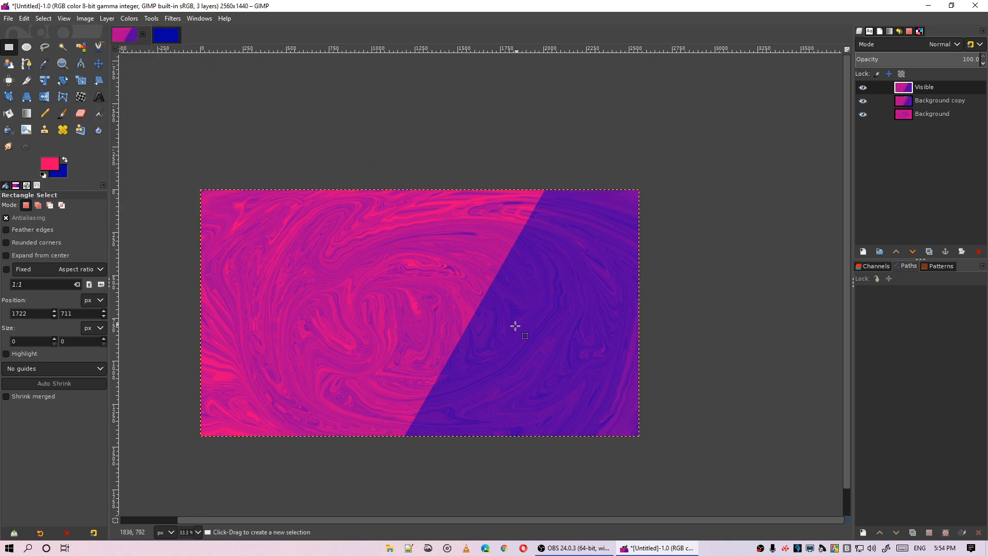
scroll(515, 326, up, 1)
scroll(517, 326, down, 1)
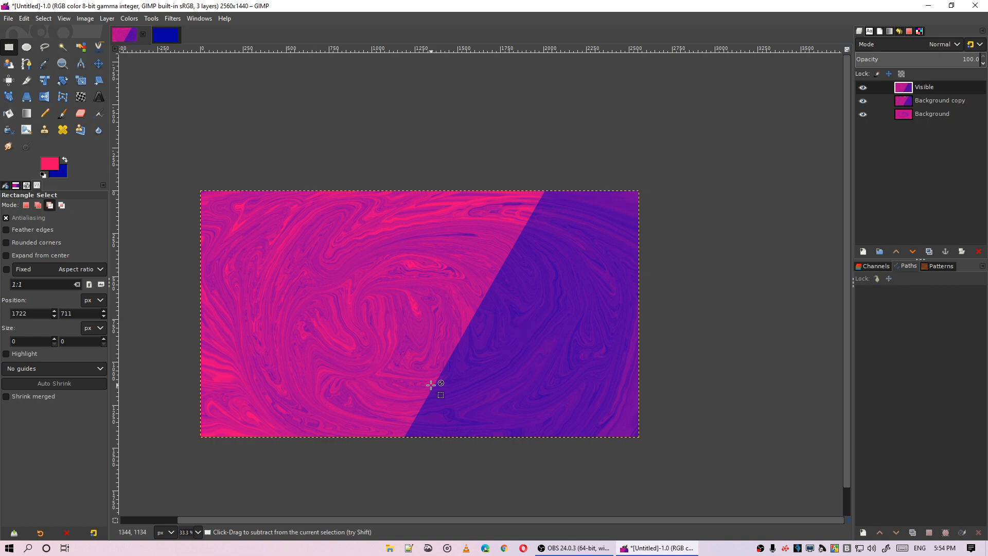
scroll(431, 385, up, 1)
scroll(305, 338, down, 1)
scroll(417, 437, up, 1)
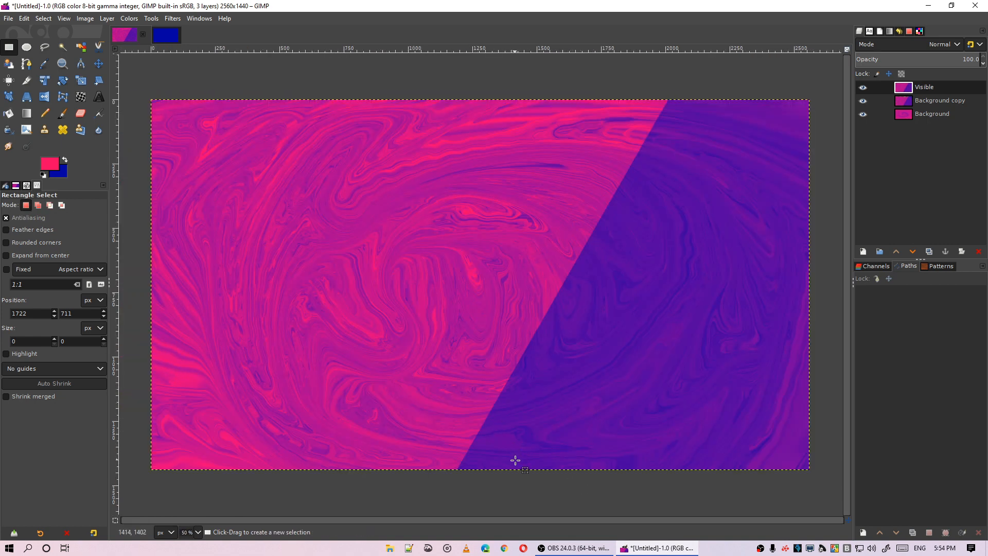
Step: Export the finished image to the Desktop folder as Untitled.png, keeping the offered PNG options with compression level 9
click(8, 18)
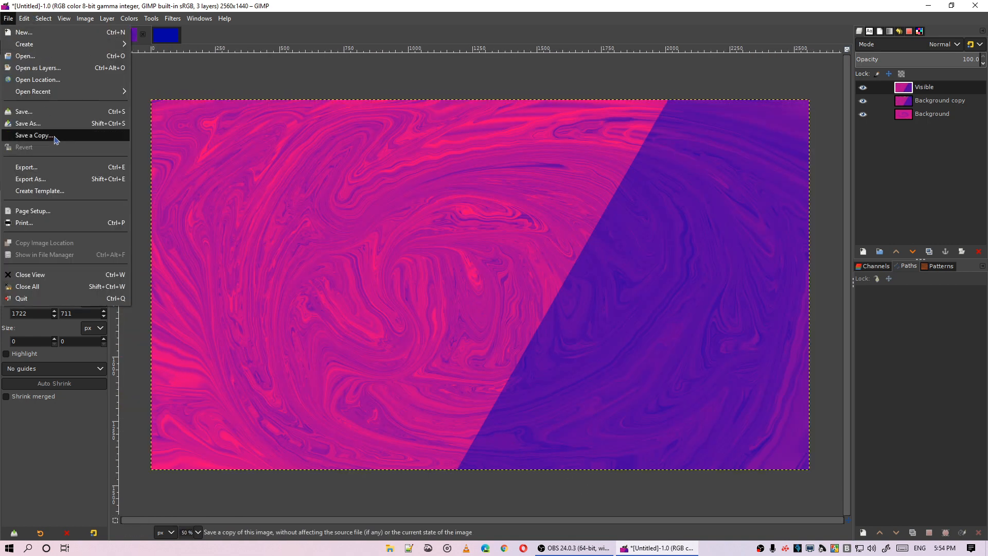
click(59, 179)
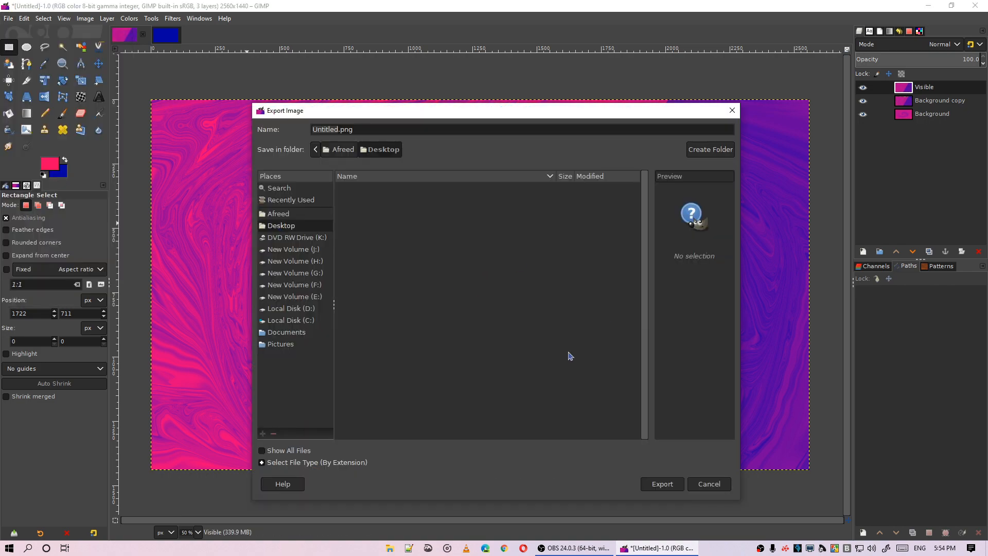
click(662, 484)
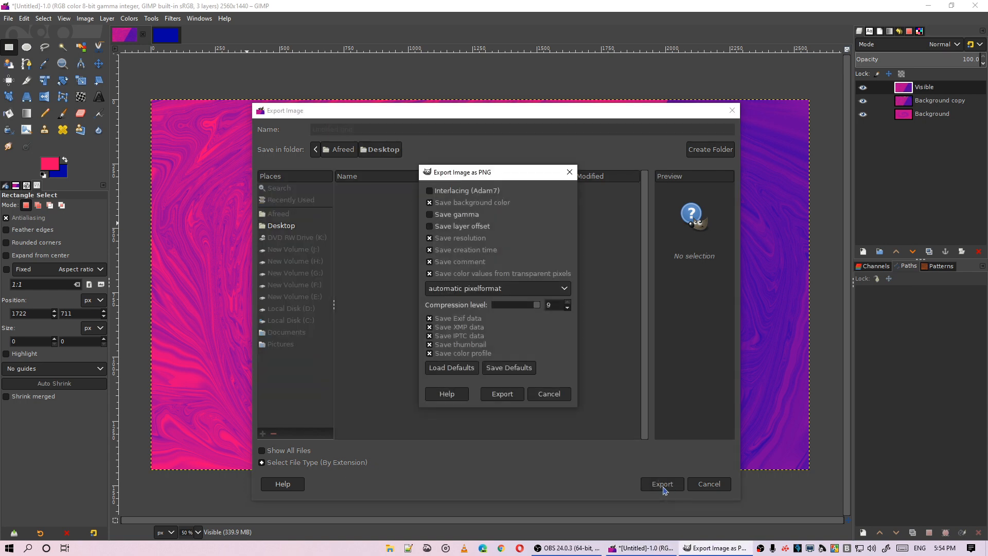
click(501, 394)
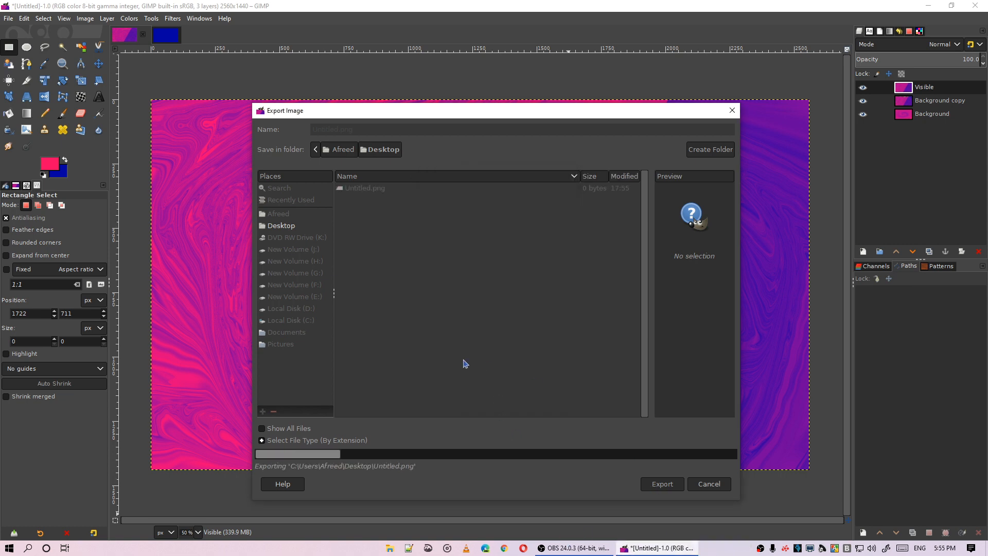